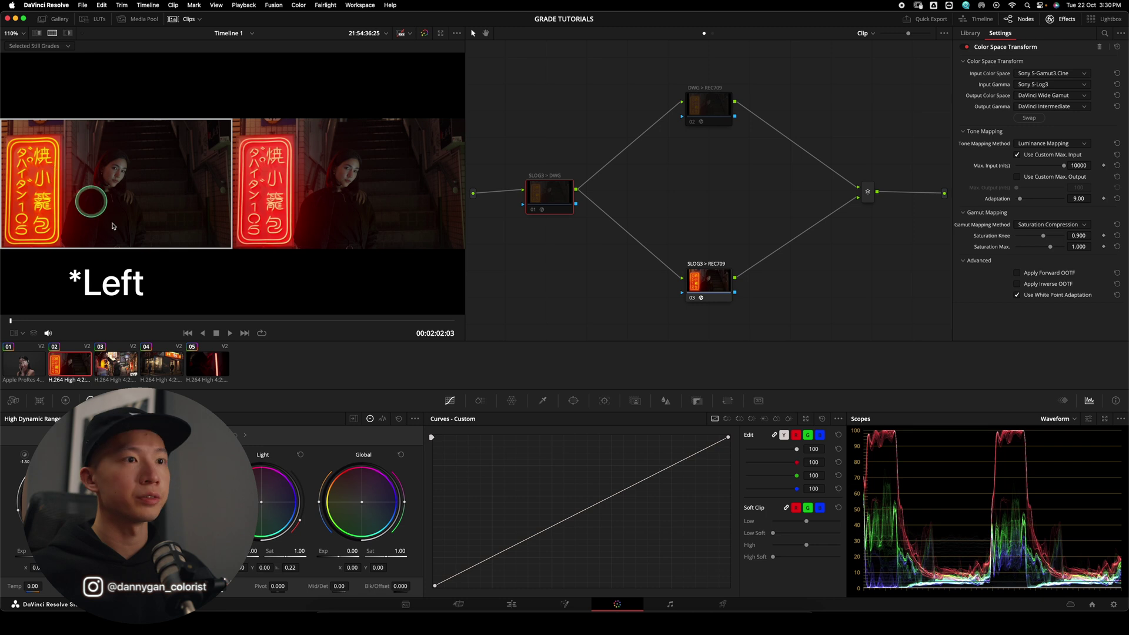
# Step: Switch the grade from the direct SLOG3 > REC709 node to the SLOG3 > DWG and DWG > REC709 nodes to view their result
pyautogui.click(708, 282)
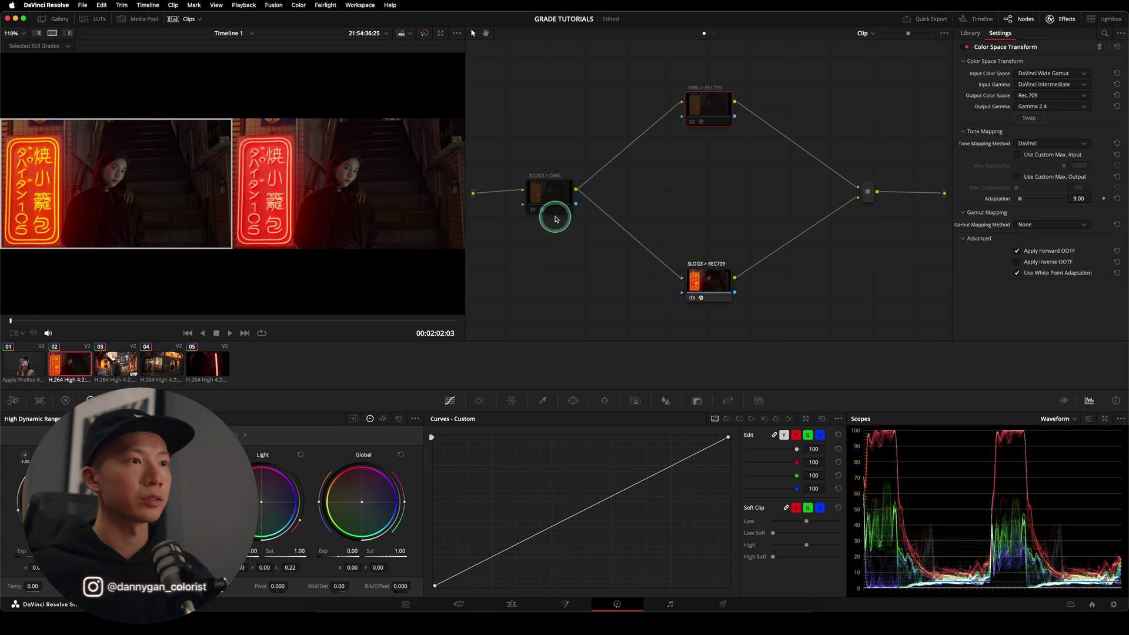
pyautogui.click(547, 203)
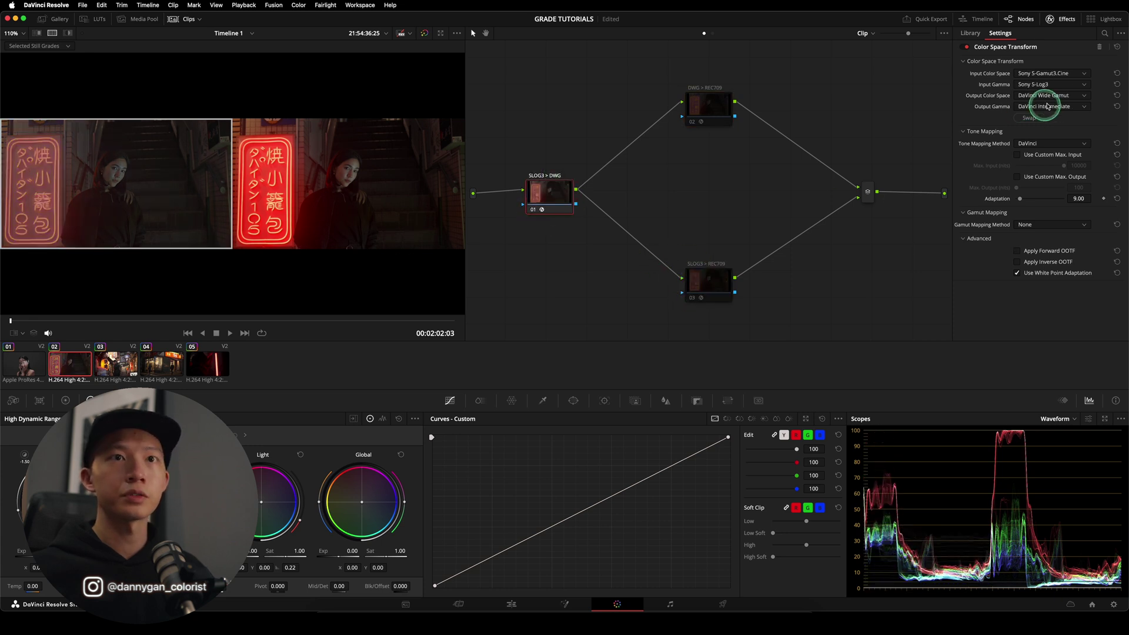
pyautogui.click(693, 126)
pyautogui.click(693, 126)
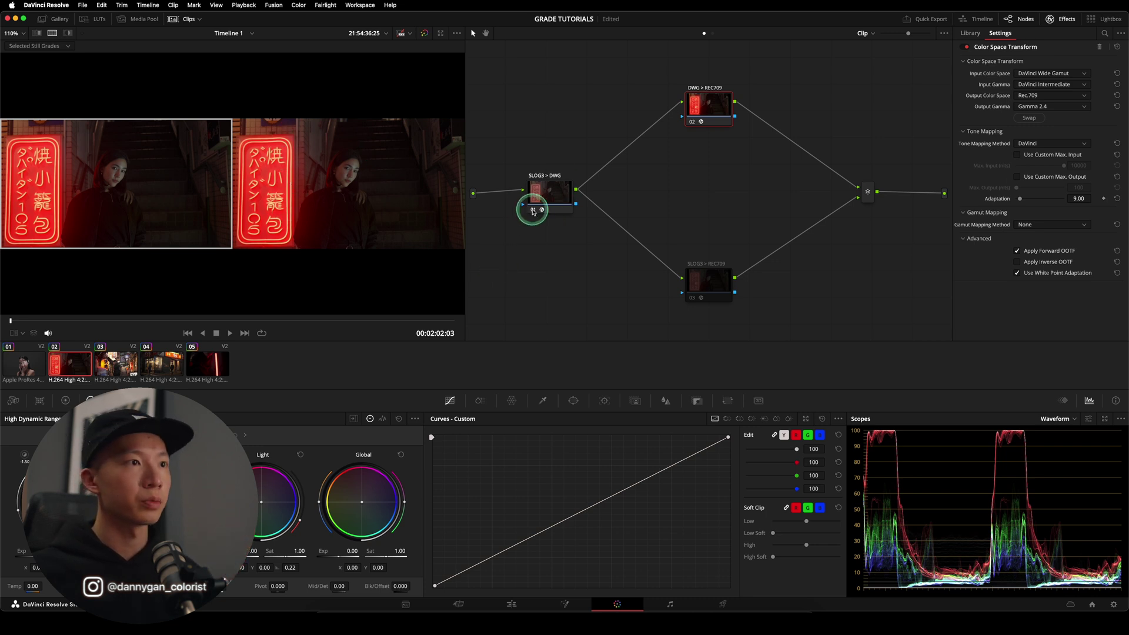
# Step: Disable both DWG nodes, re-enable the SLOG3 > REC709 node and compare the neon sign against the reference still in full screen
pyautogui.click(689, 112)
pyautogui.click(701, 307)
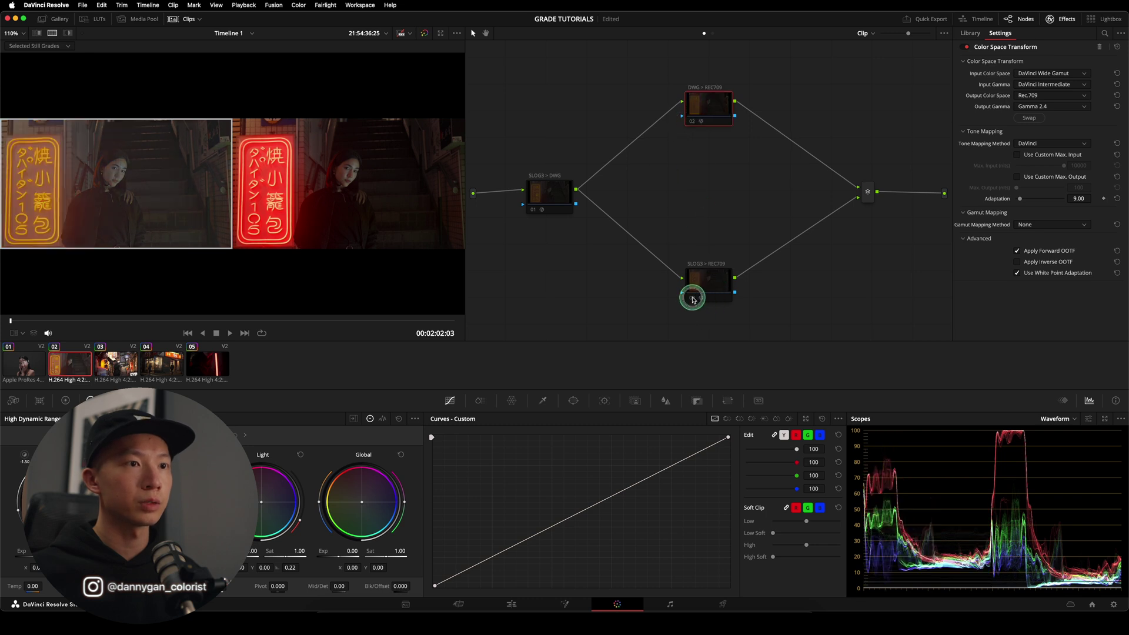
pyautogui.hotkey('ctrl', 'd')
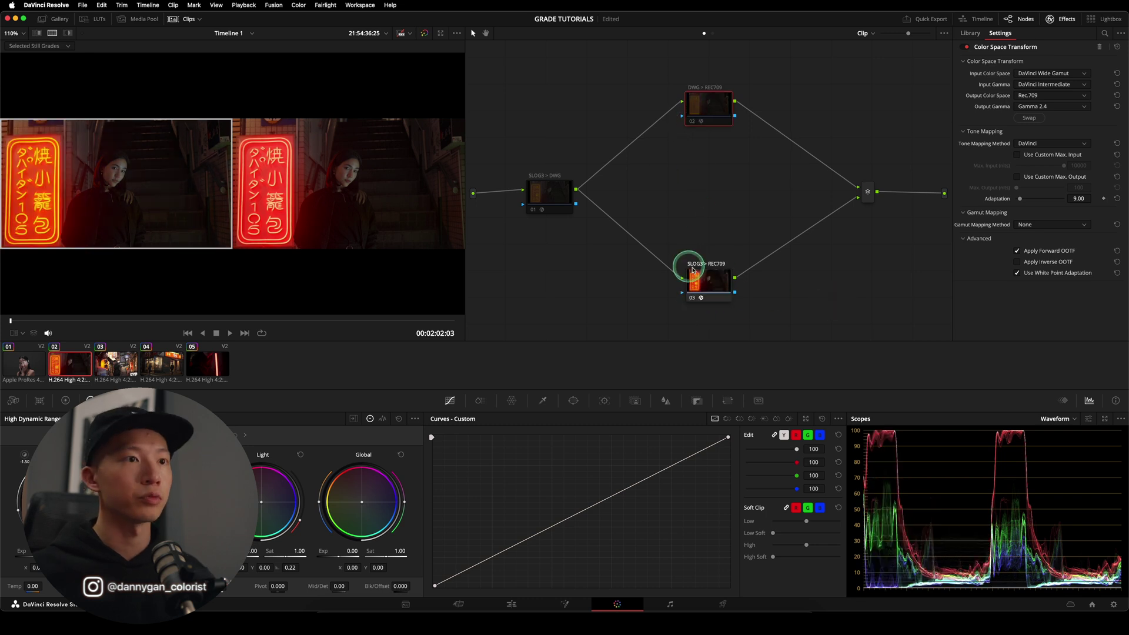
pyautogui.moveTo(675, 231); pyautogui.dragTo(766, 322)
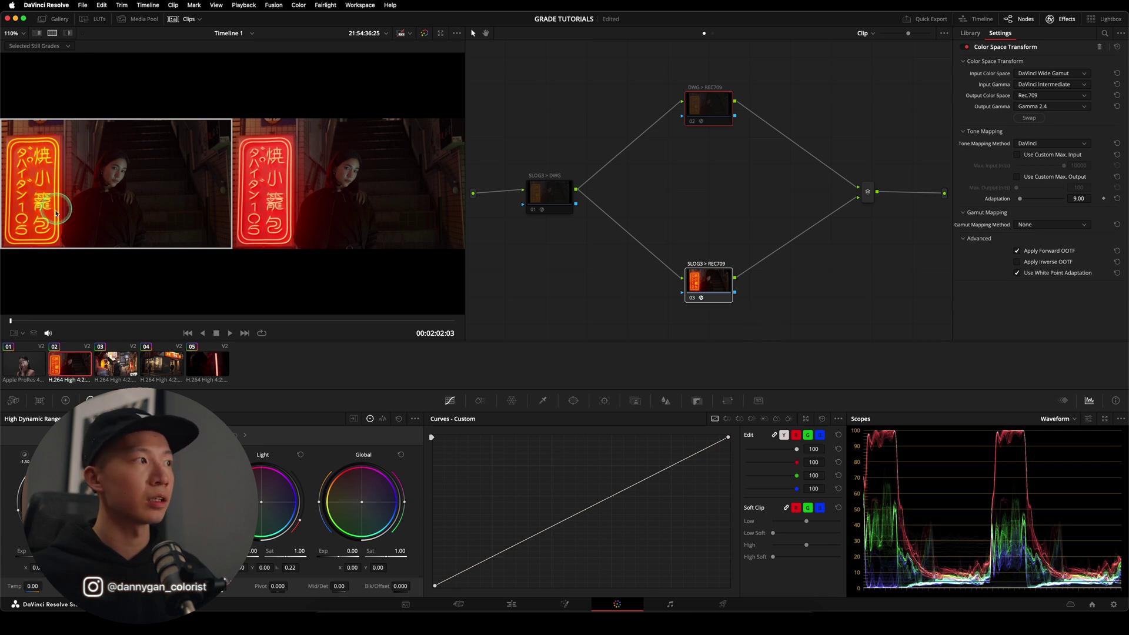
pyautogui.press('super+f')
pyautogui.press('super+f')
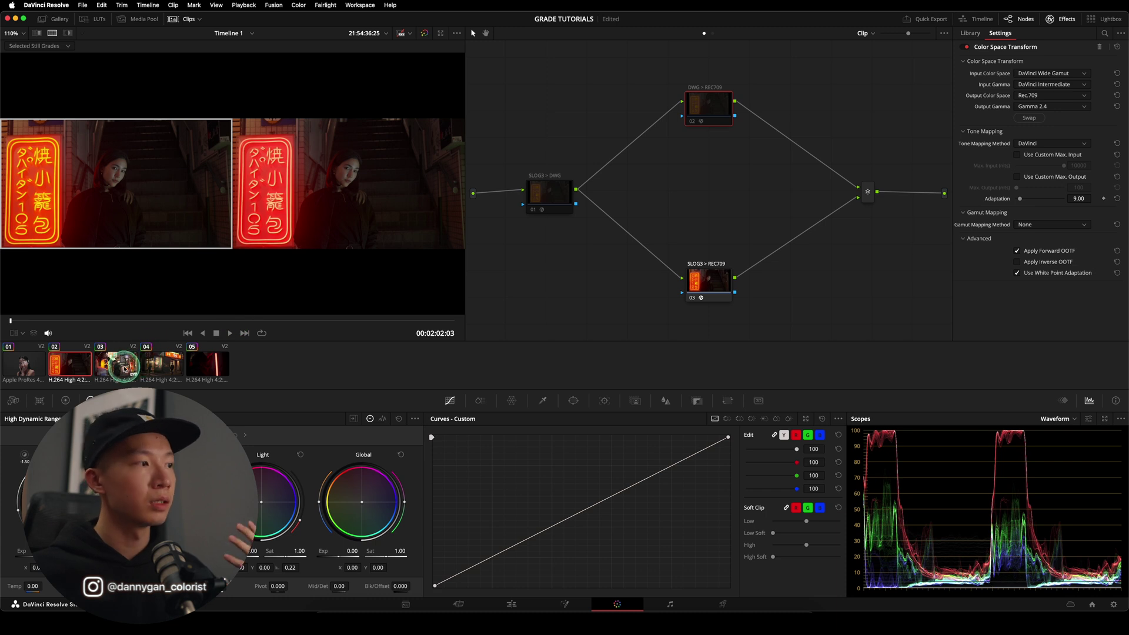
# Step: Compare the two versions of the lantern alley shot, clip 03, side by side in full screen
pyautogui.click(123, 365)
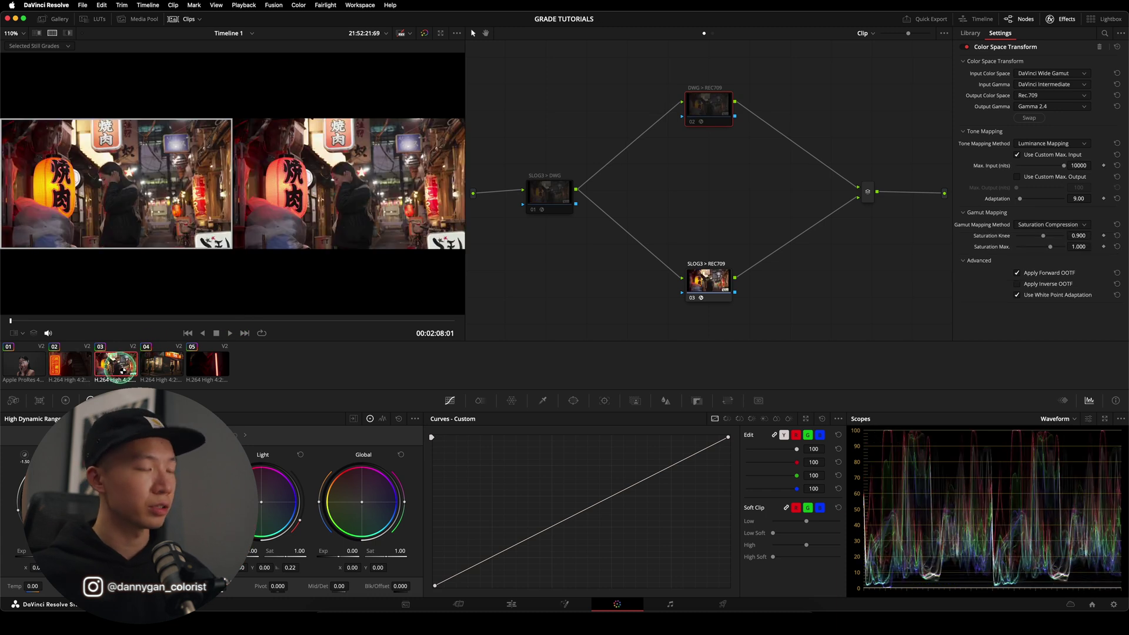
pyautogui.press('super+f')
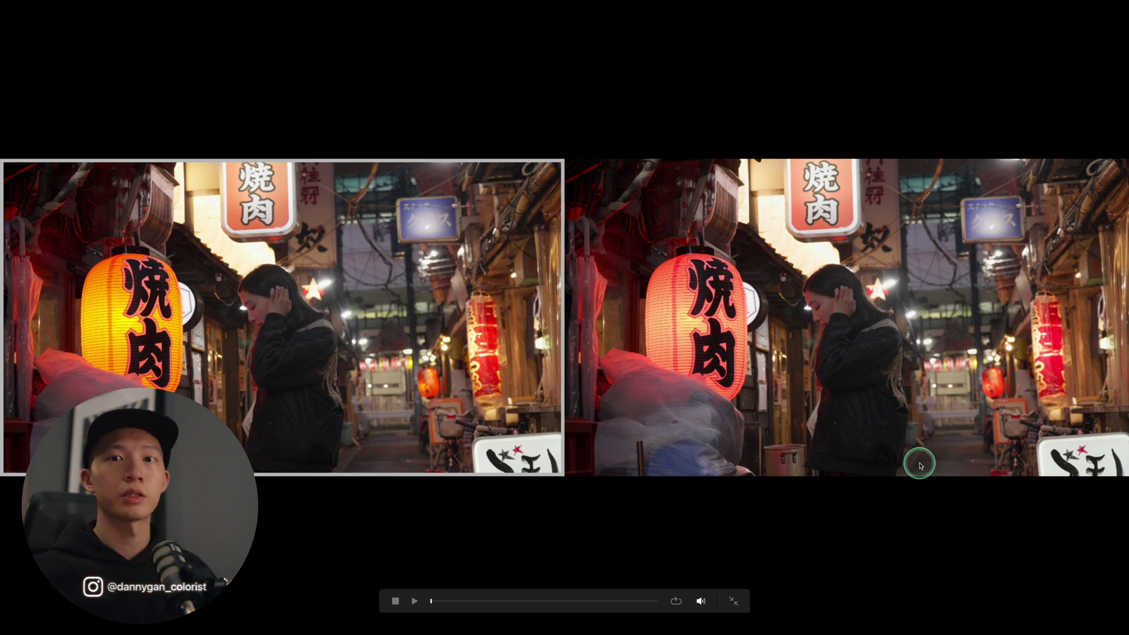
pyautogui.press('Escape')
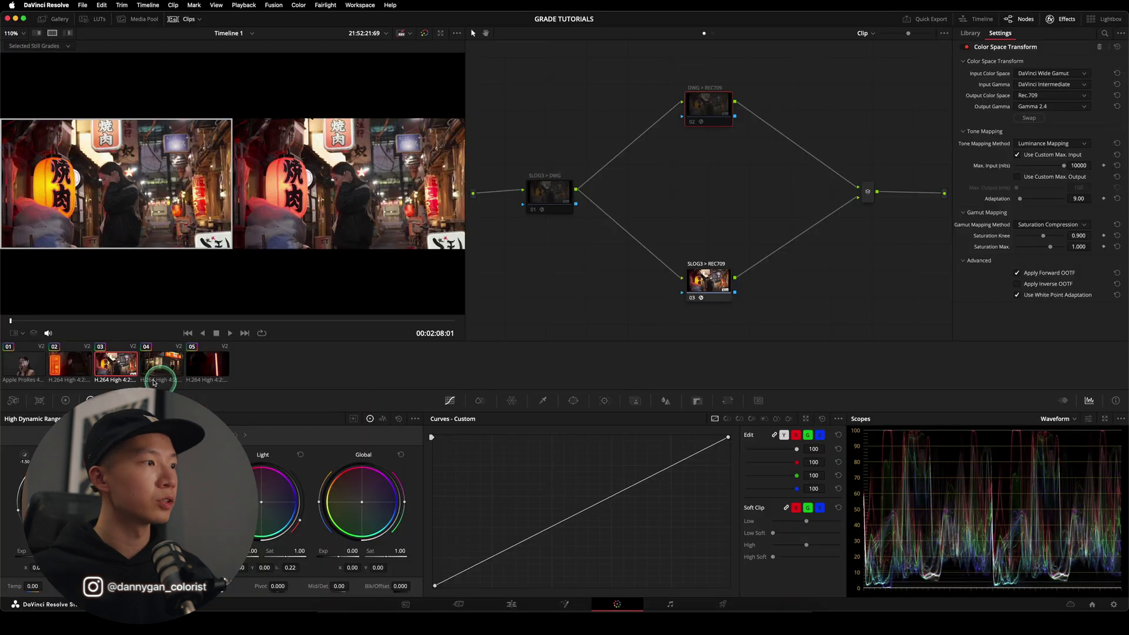
# Step: Examine the side-by-side comparison of the street restaurant shot, clip 04, in full screen
pyautogui.click(170, 362)
pyautogui.click(71, 361)
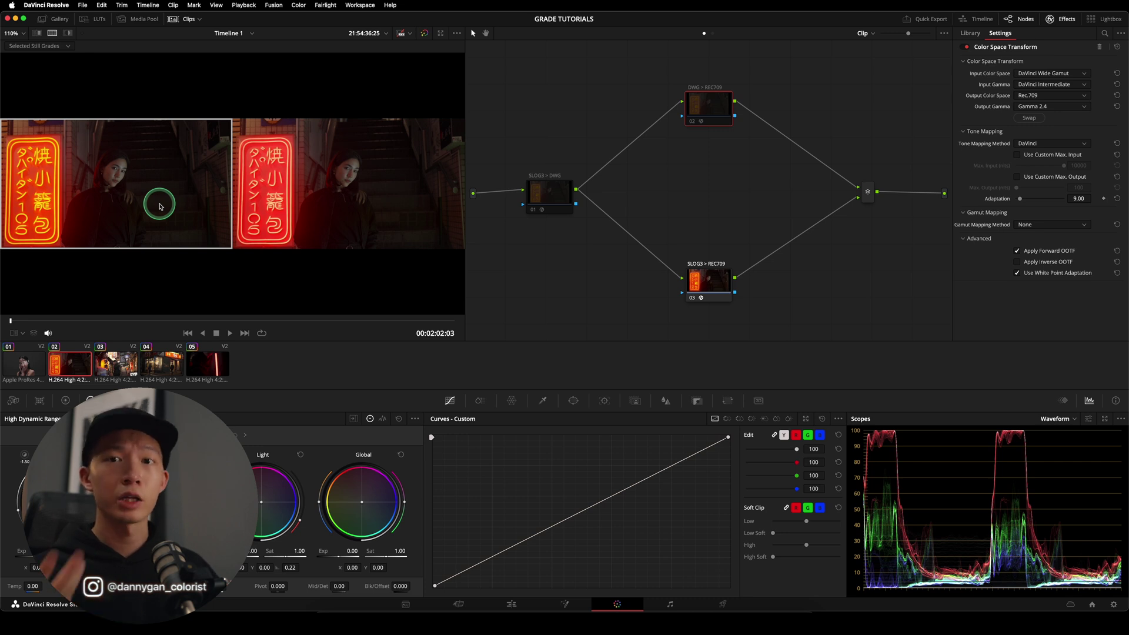
pyautogui.click(185, 357)
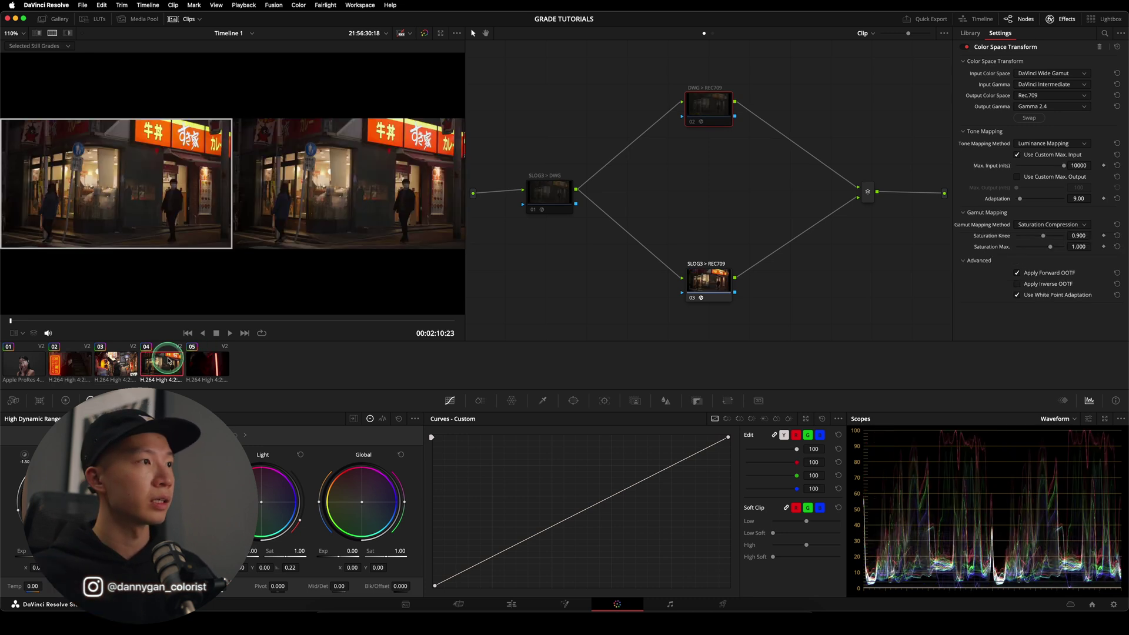
pyautogui.press('super+f')
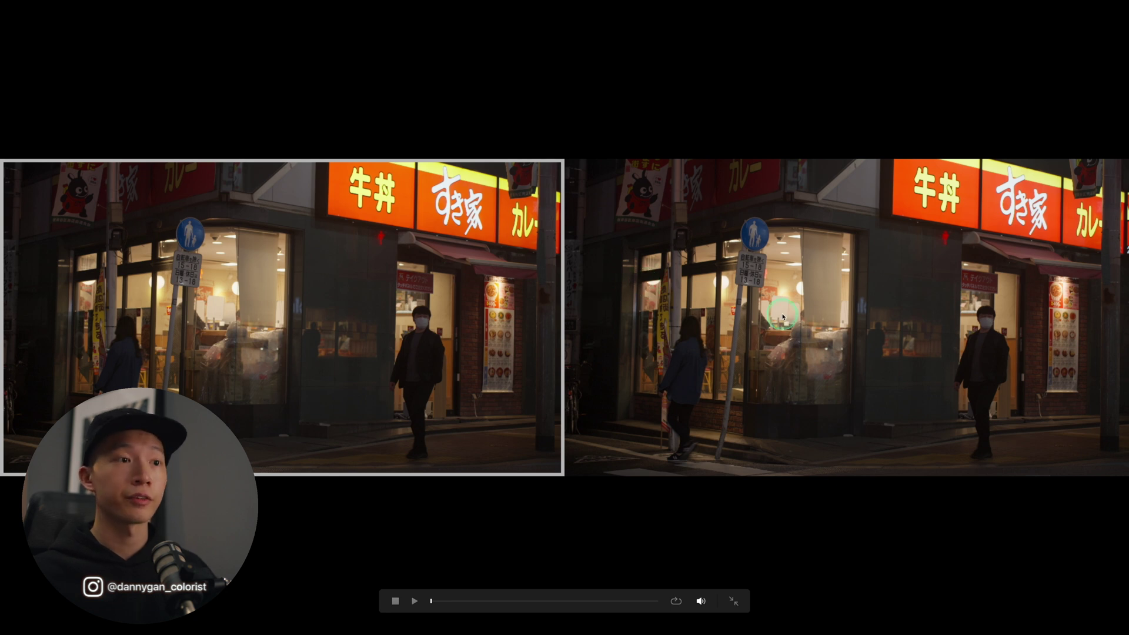
pyautogui.press('Escape')
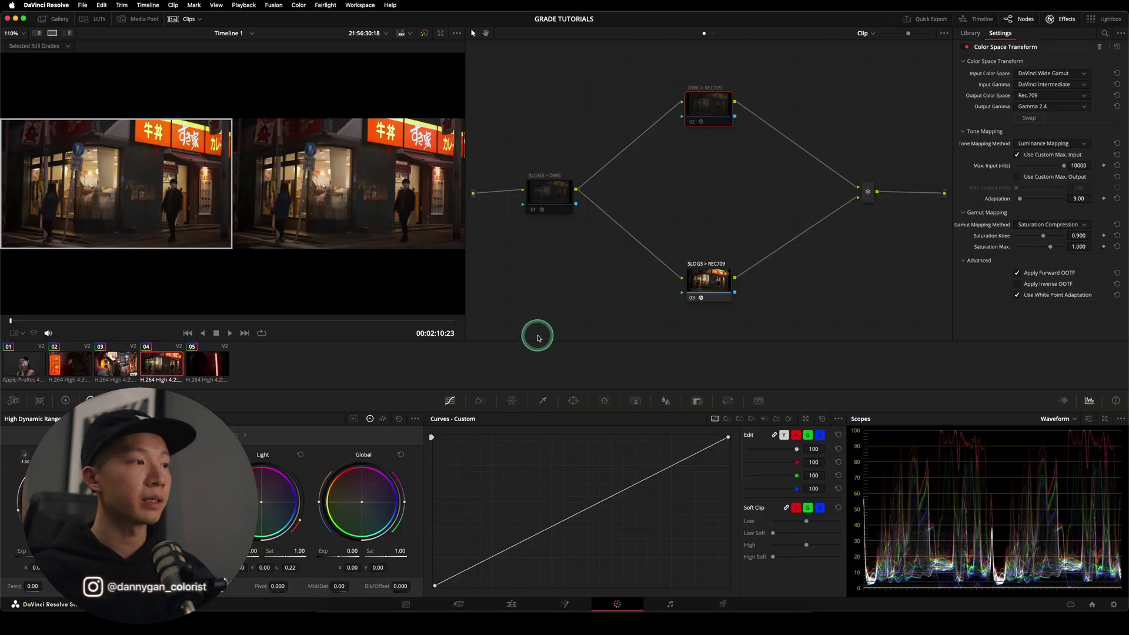
# Step: Play clip 05 in full screen with the audio muted to compare how both versions render the coloured light tube
pyautogui.click(216, 363)
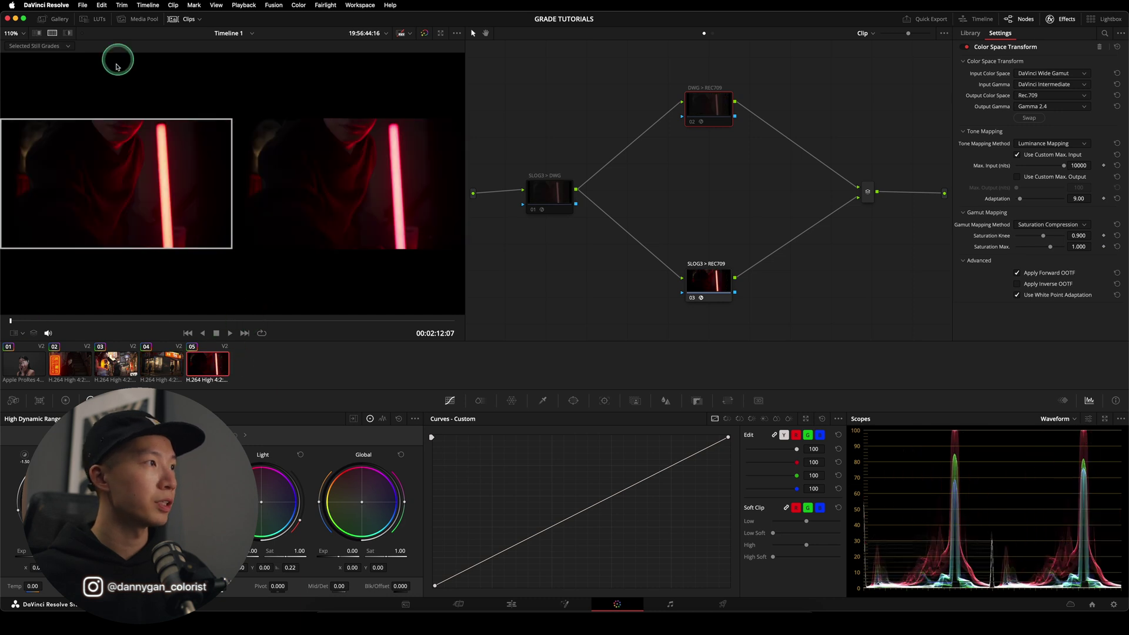
pyautogui.press('super+f')
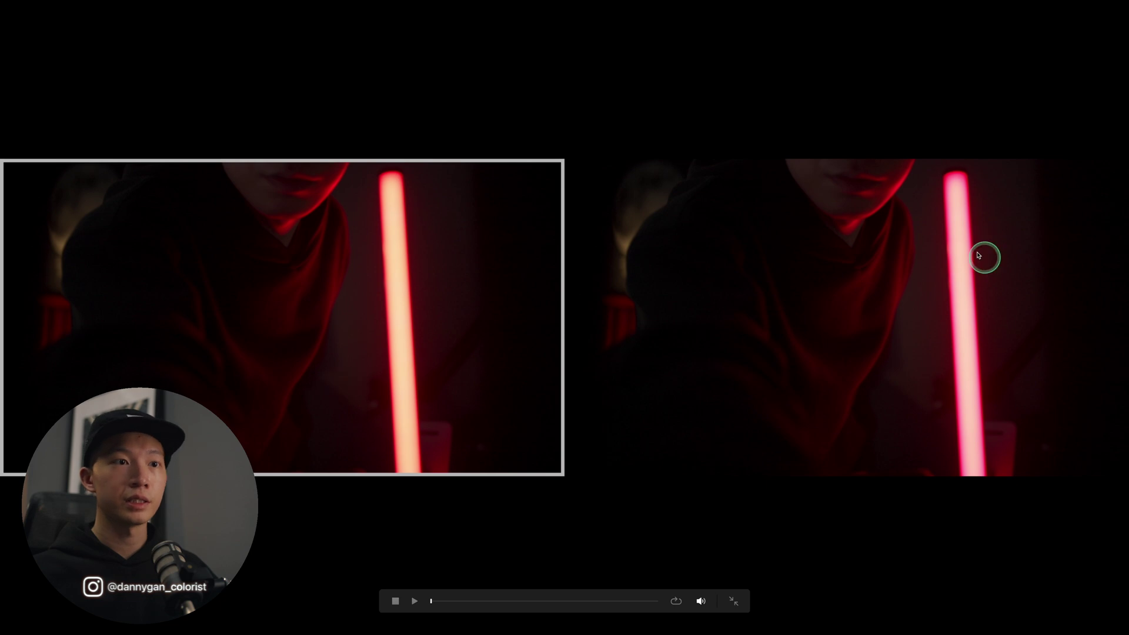
pyautogui.press('space')
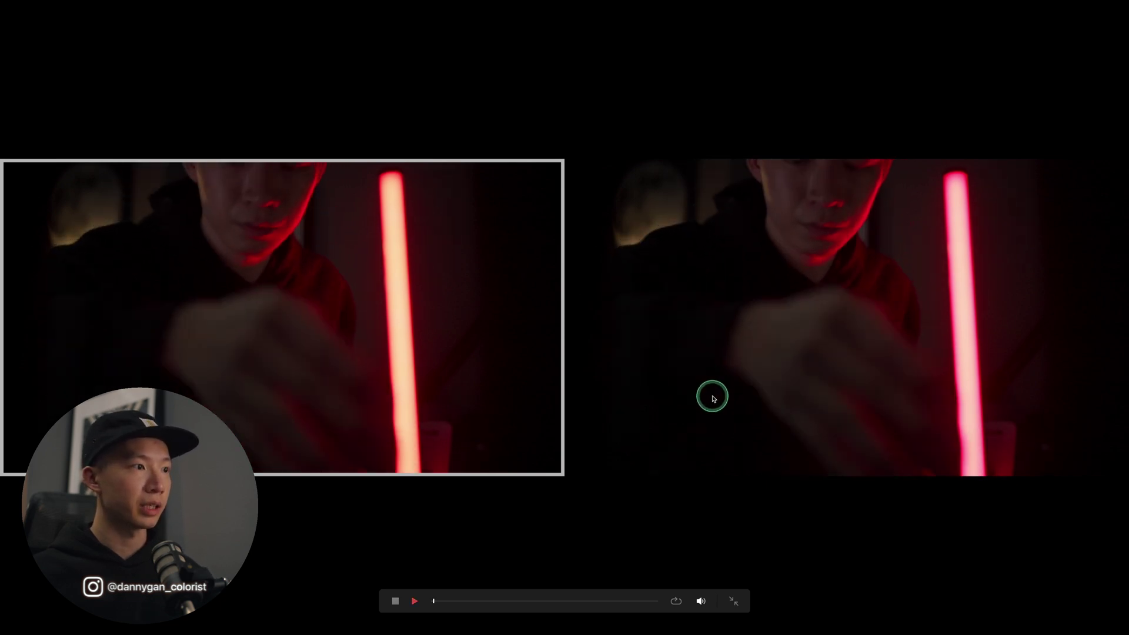
pyautogui.click(699, 610)
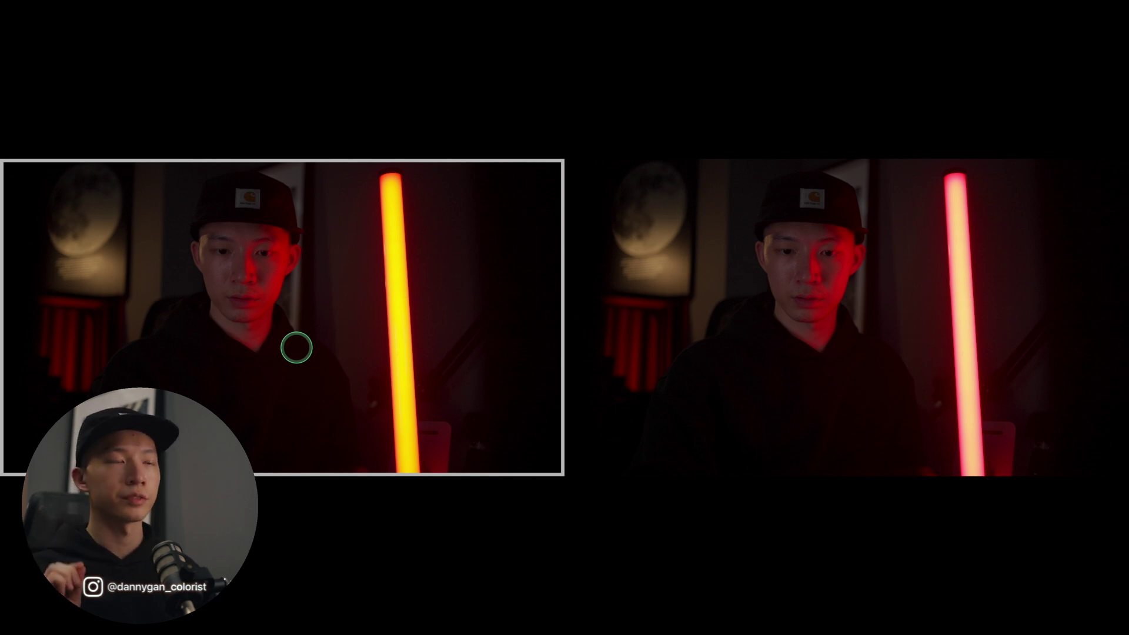
pyautogui.press('space')
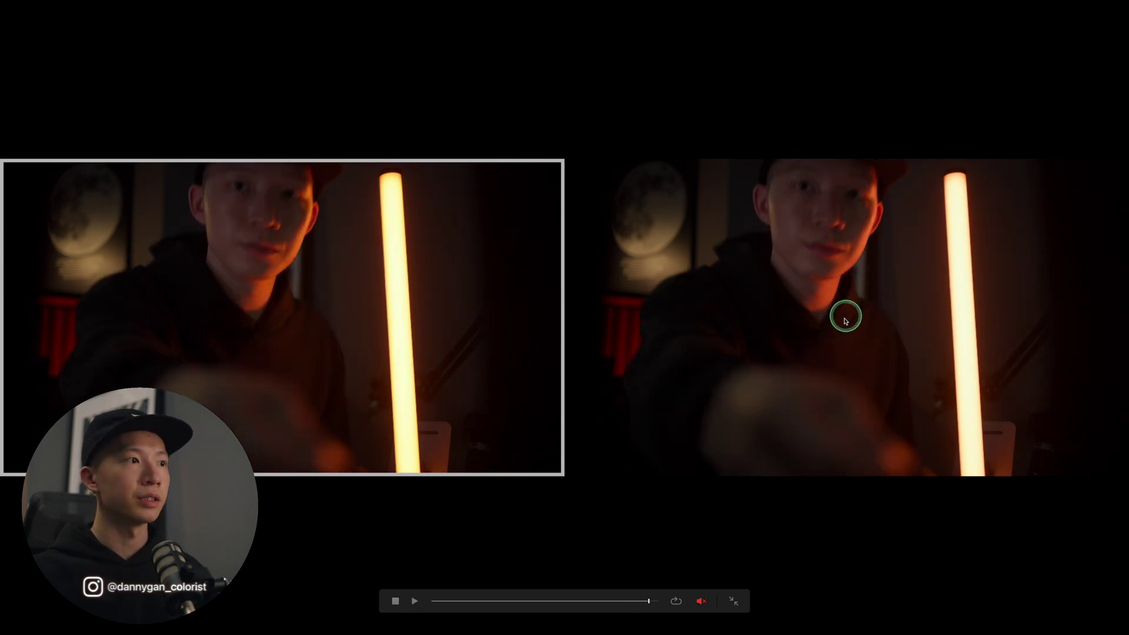
pyautogui.press('Escape')
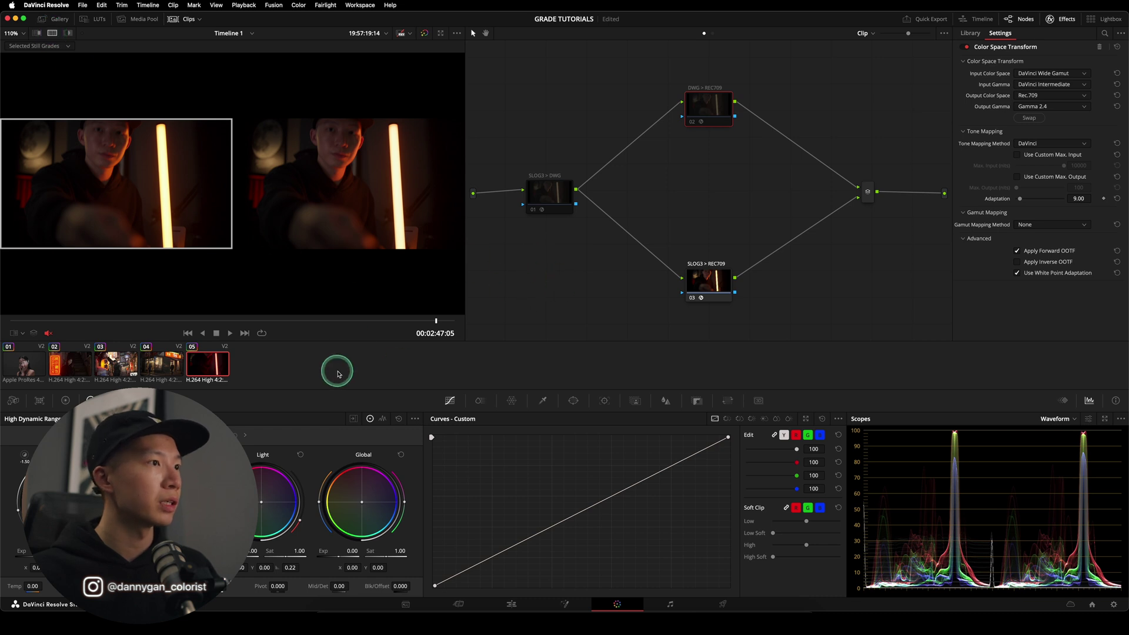
# Step: Grab a still of clip 02 with the SLOG3 > REC709 grade into the DWG Tutorial album as the comparison reference
pyautogui.click(84, 373)
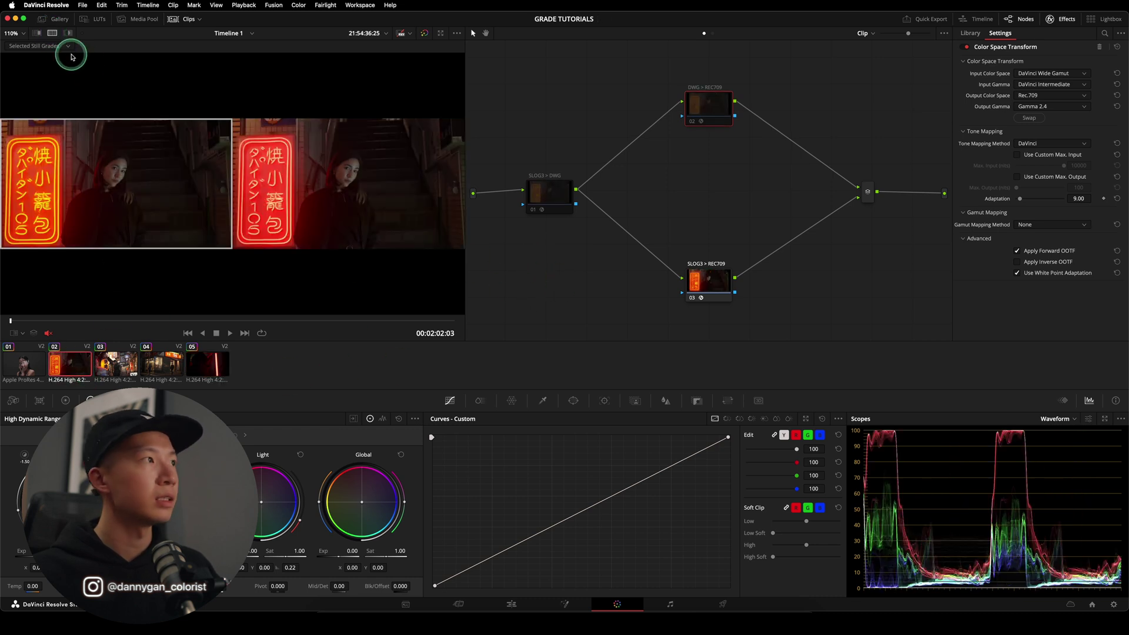
pyautogui.click(58, 19)
pyautogui.rightClick(262, 176)
pyautogui.click(280, 180)
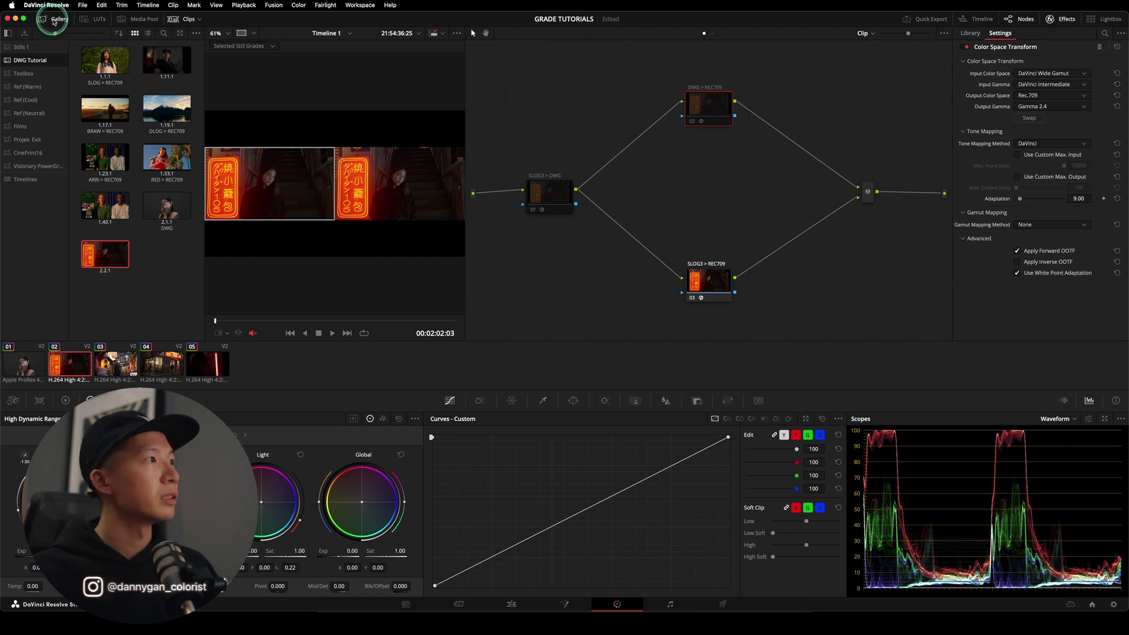
pyautogui.click(54, 21)
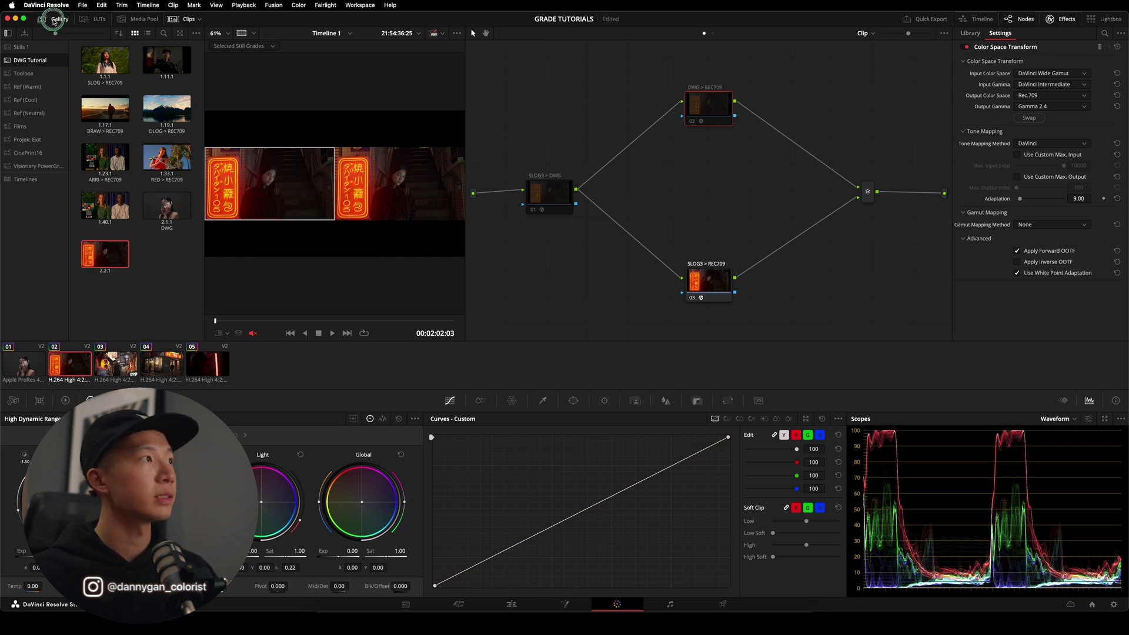
# Step: Replace the active SLOG3 > REC709 node with the SLOG3 > DWG and DWG > REC709 nodes, and enlarge the viewer by hiding the clips
pyautogui.click(538, 214)
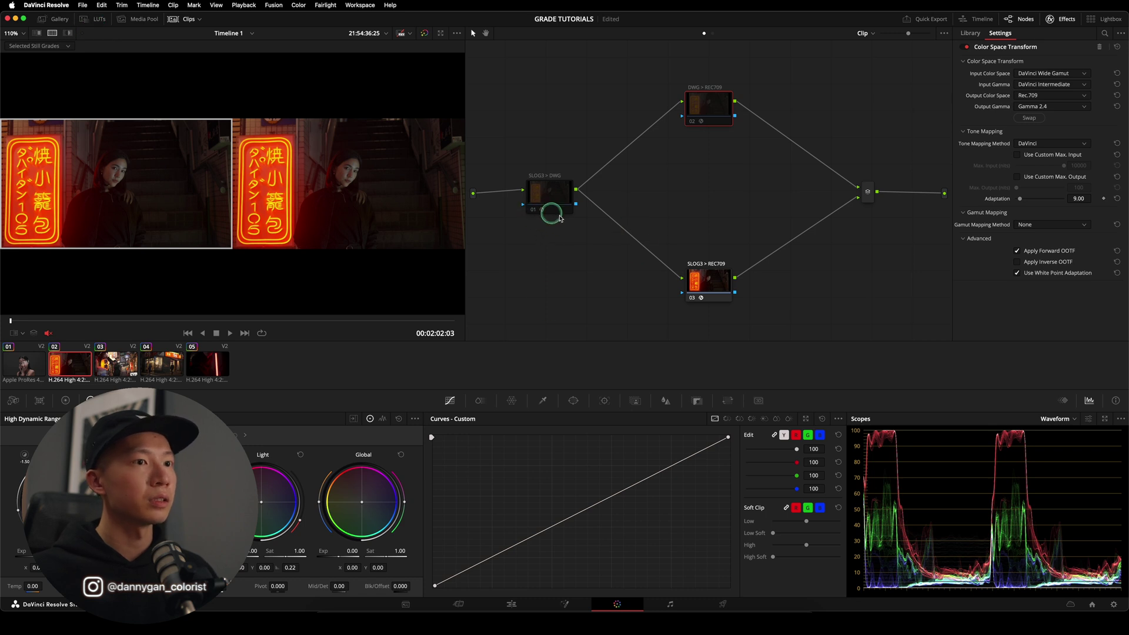
pyautogui.click(692, 297)
pyautogui.click(183, 19)
pyautogui.moveTo(465, 121); pyautogui.dragTo(628, 141)
# Step: Set the SLOG3 > DWG node to Luminance Mapping with custom max input enabled, and its gamut mapping to Saturation Compression
pyautogui.click(722, 189)
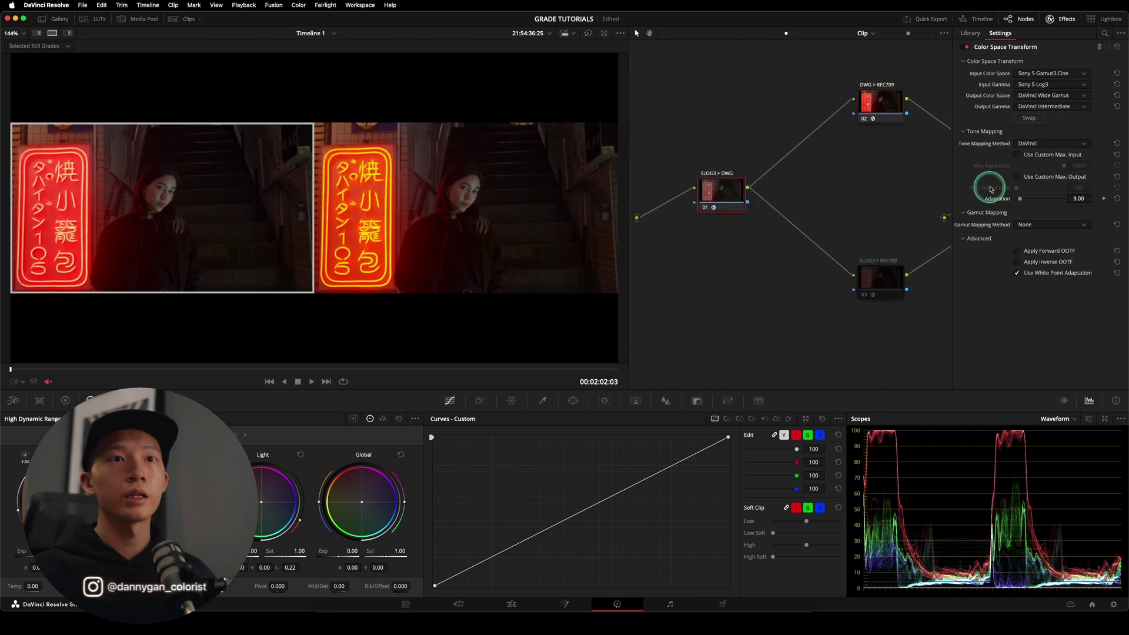
pyautogui.click(1044, 142)
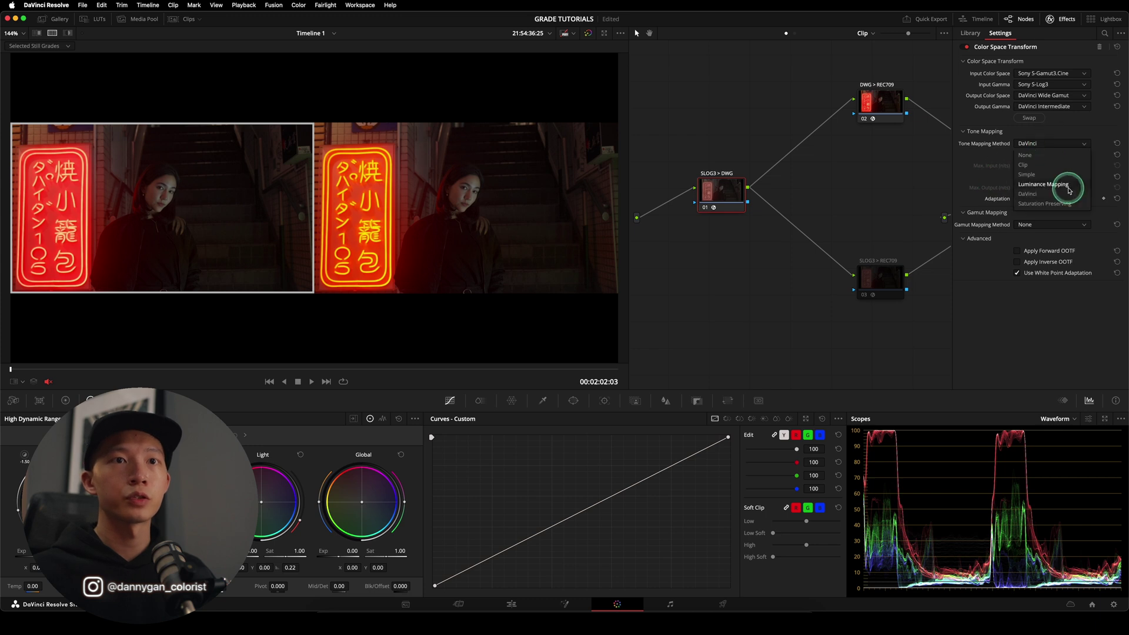
pyautogui.click(1044, 184)
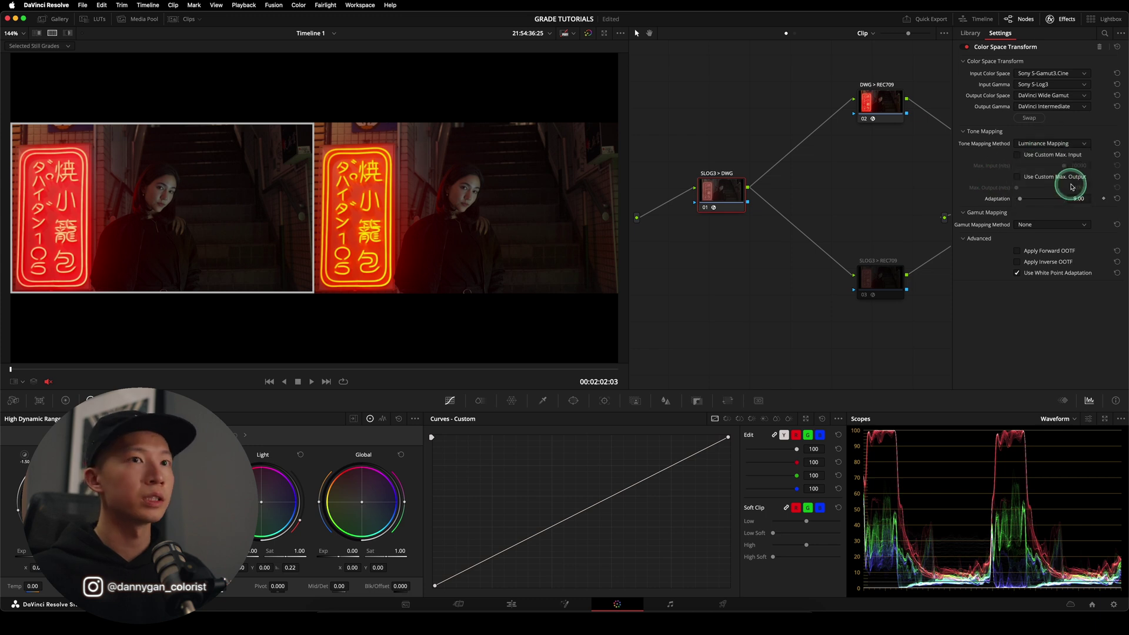
pyautogui.click(1018, 155)
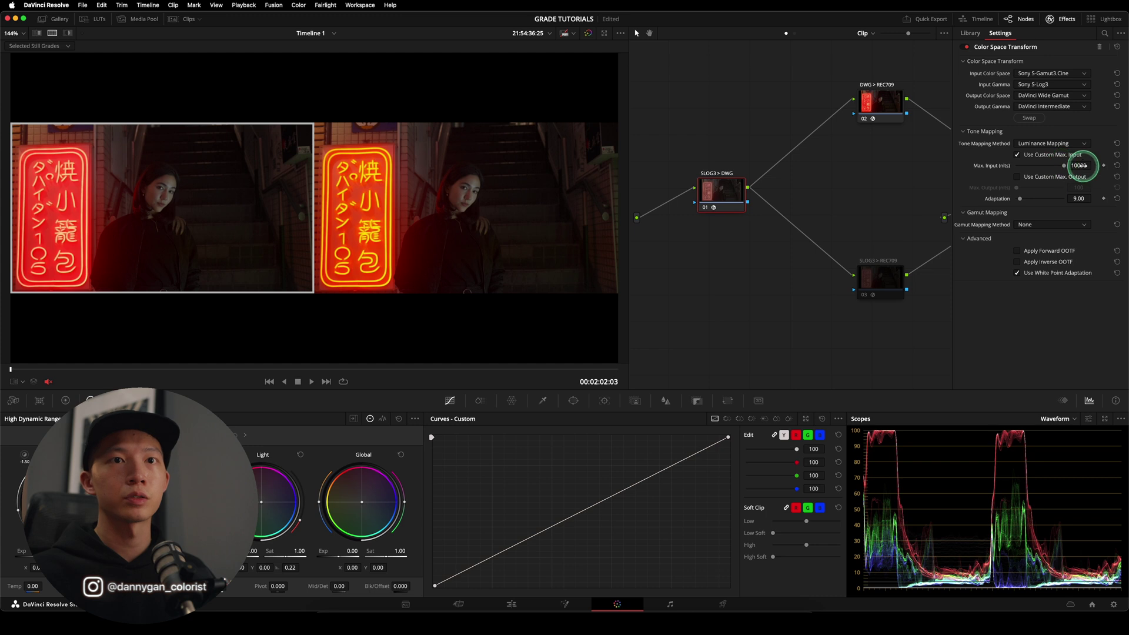
pyautogui.click(1053, 224)
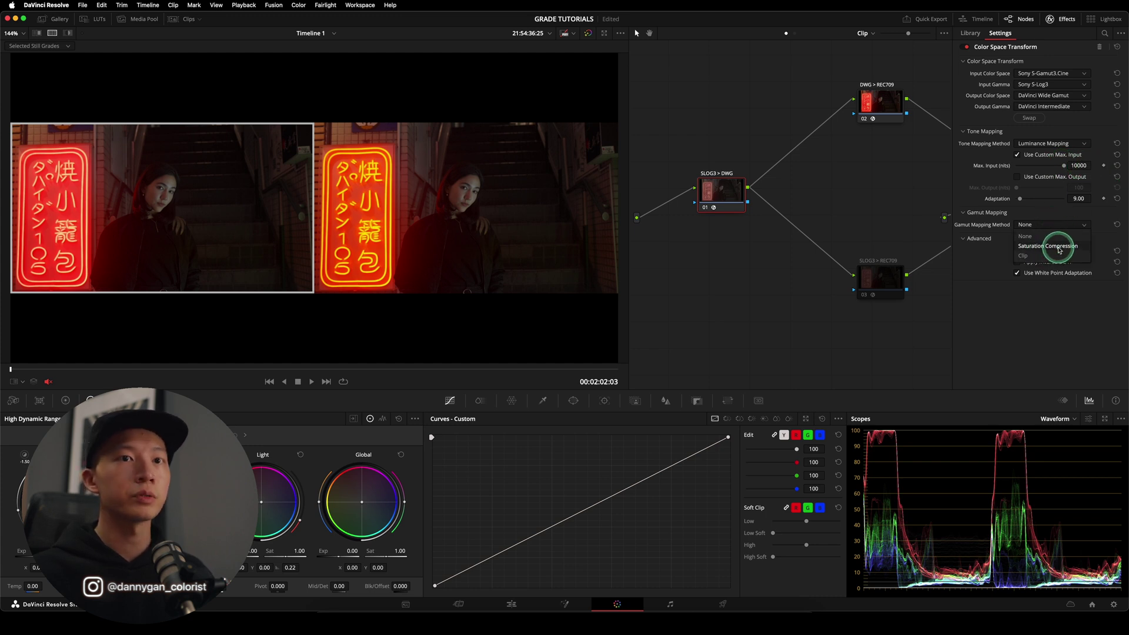
pyautogui.click(1059, 247)
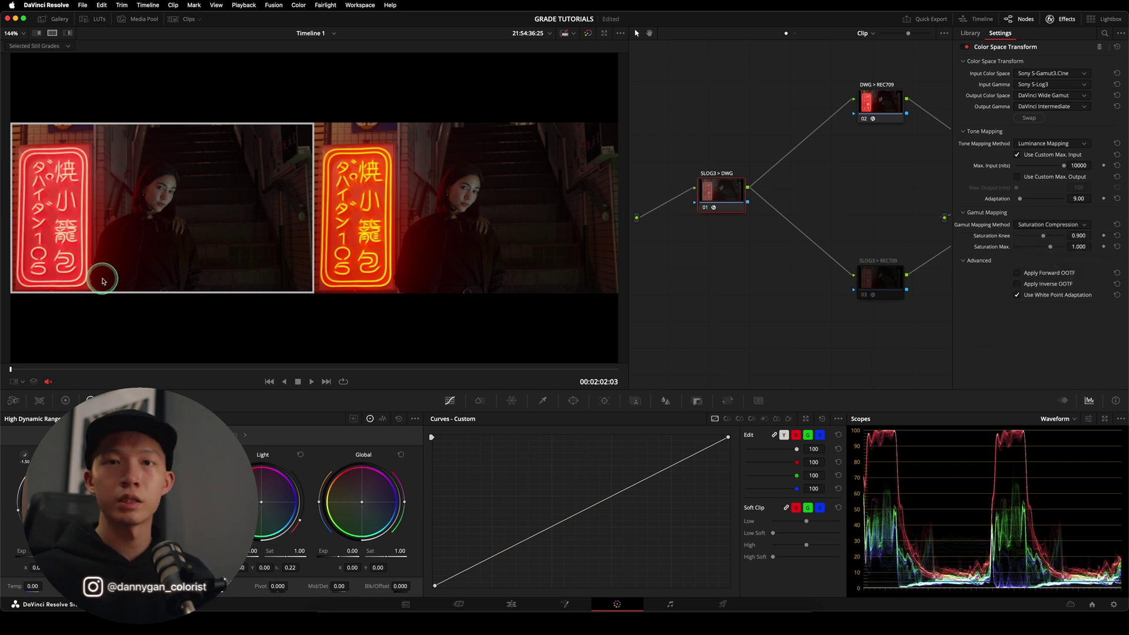
# Step: Set the DWG > REC709 node's tone mapping to Luminance Mapping with custom max input enabled and gamut mapping to Saturation Compression
pyautogui.click(877, 102)
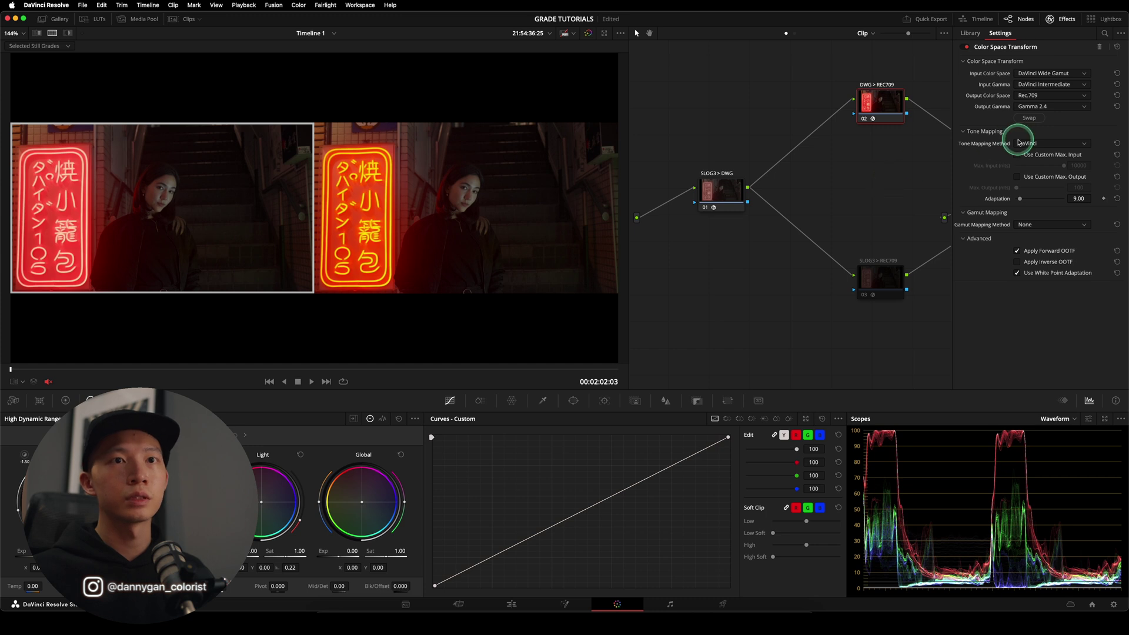
pyautogui.click(1039, 146)
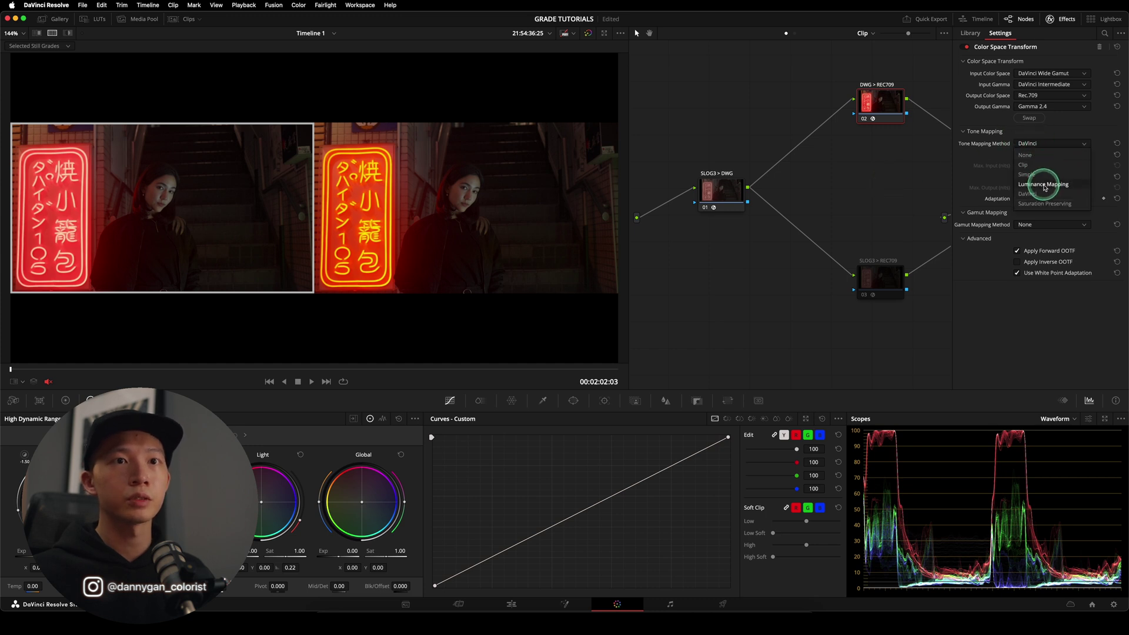
pyautogui.click(1045, 185)
pyautogui.click(1053, 225)
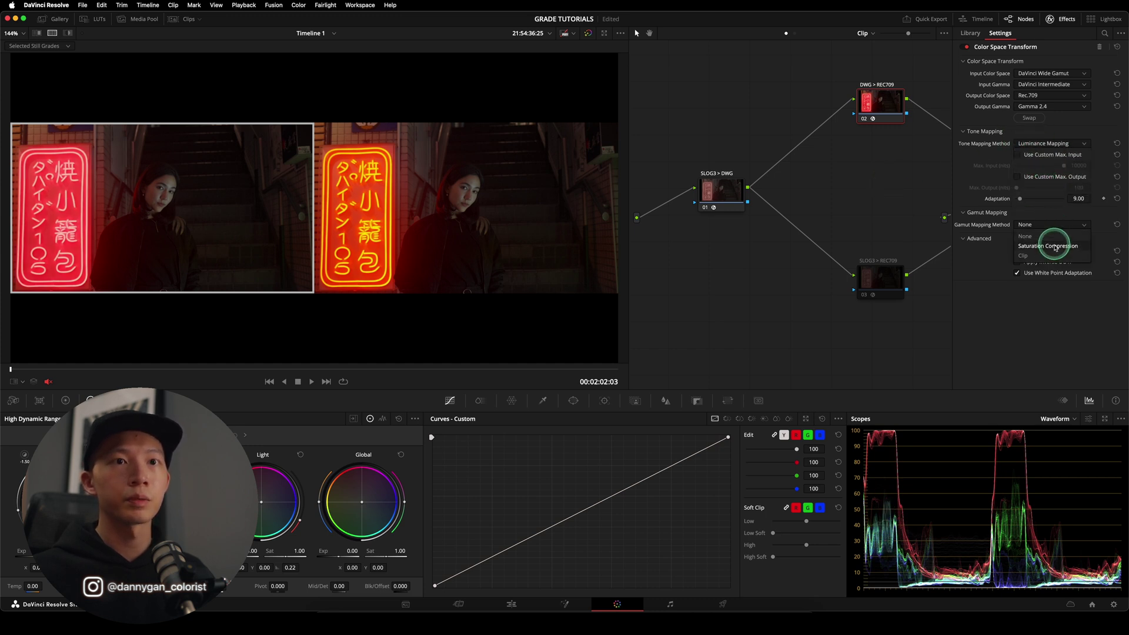
pyautogui.click(1057, 250)
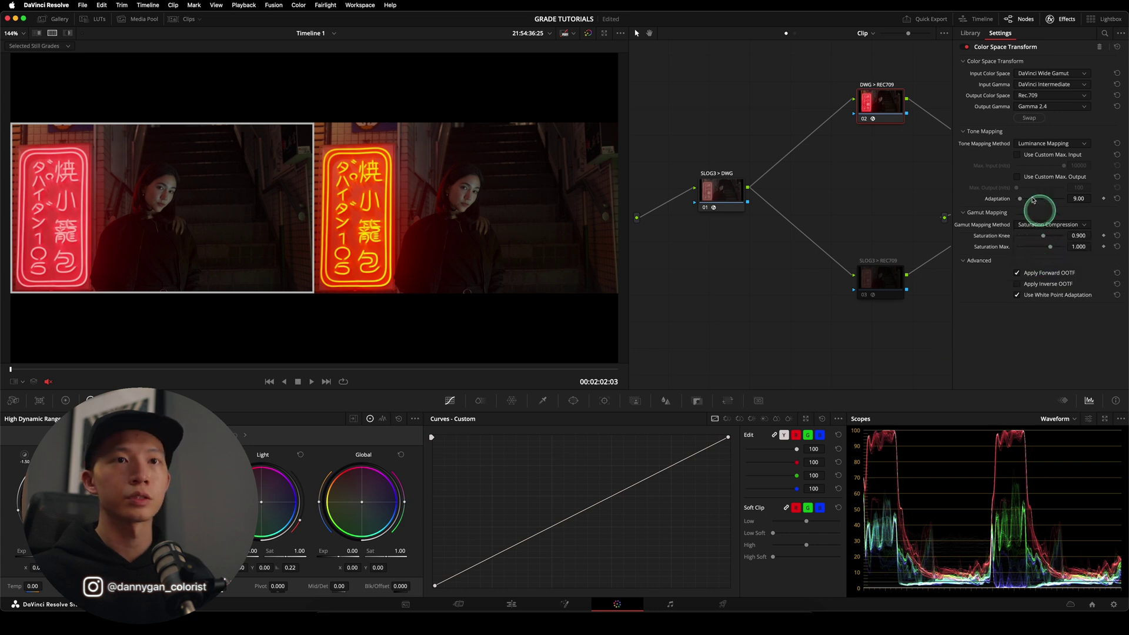
pyautogui.click(1018, 155)
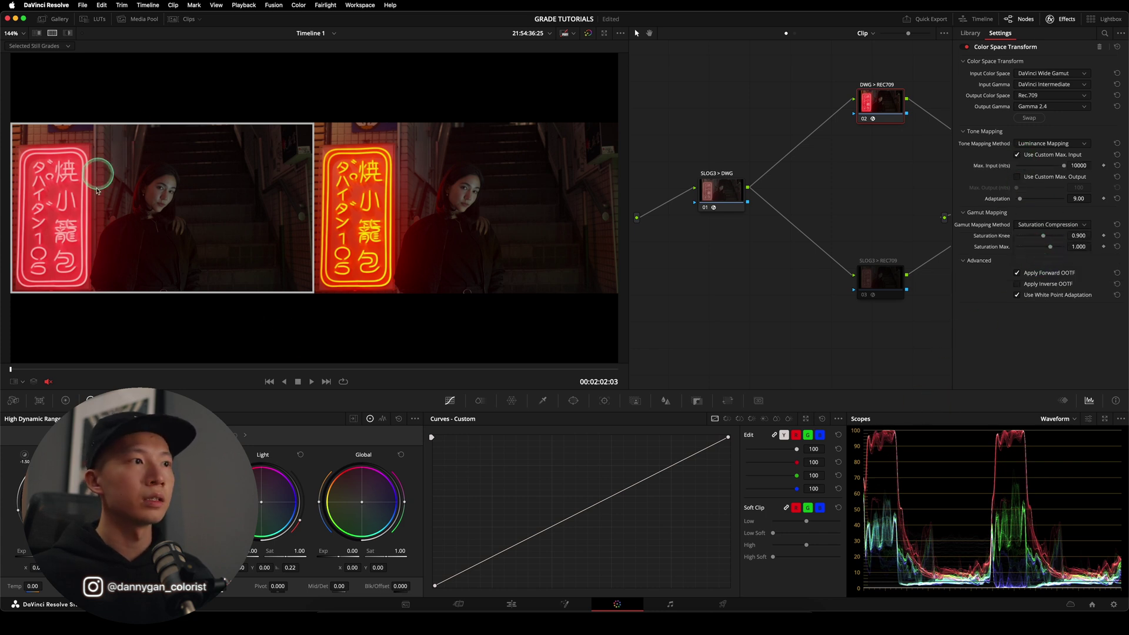
# Step: Switch the comparison still to DWG and try Saturation Preserving tone mapping on the DWG > REC709 and SLOG3 > DWG nodes
pyautogui.click(46, 22)
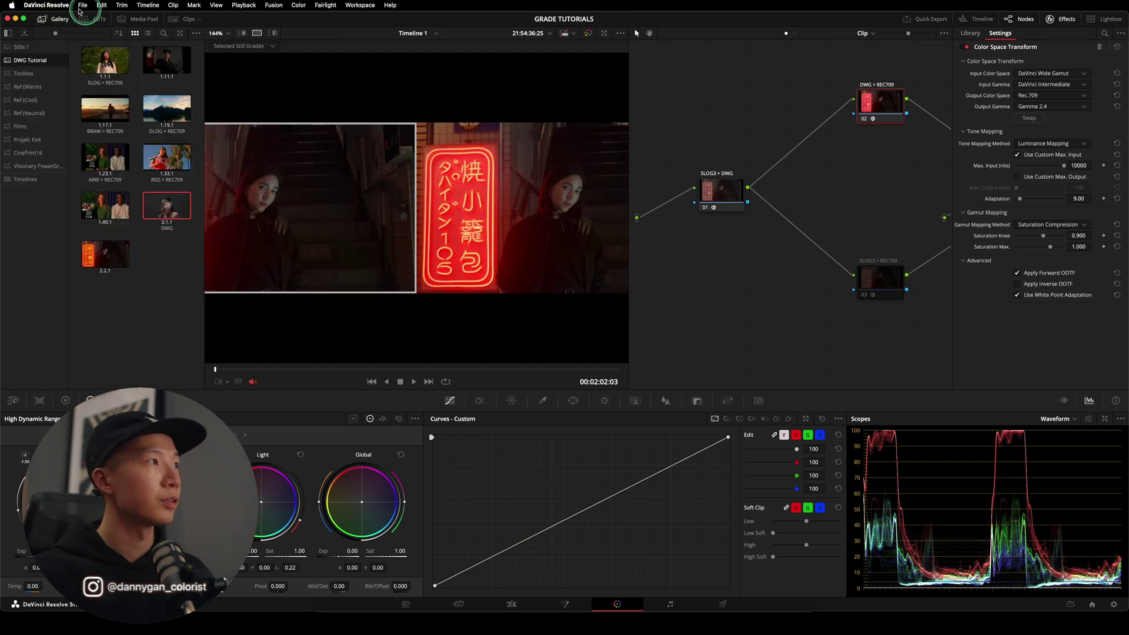
pyautogui.click(51, 19)
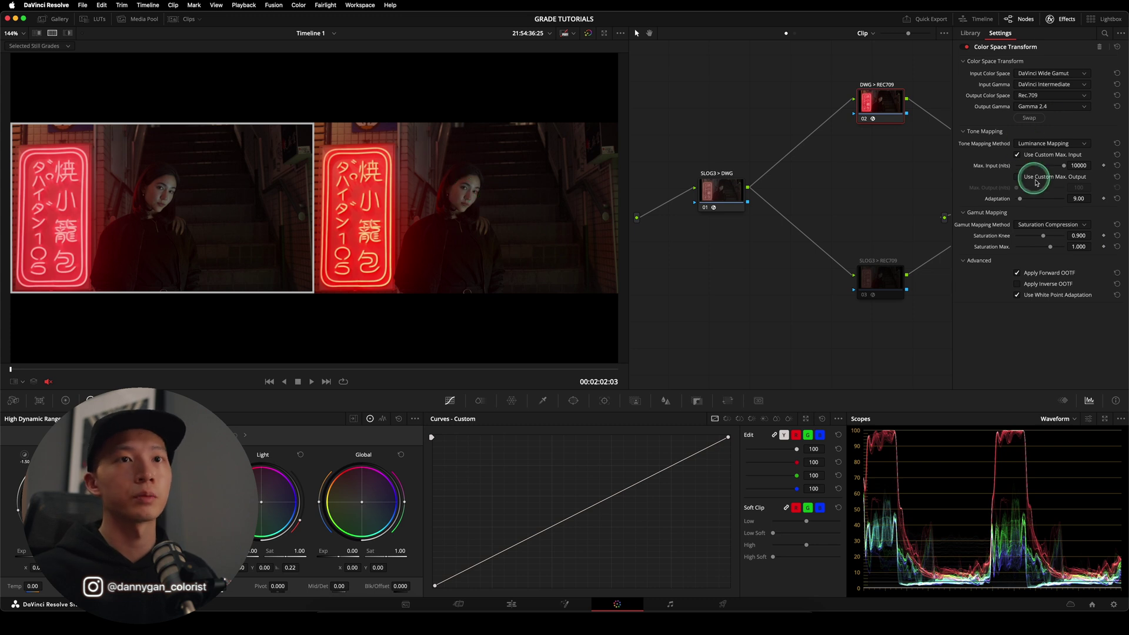
pyautogui.click(1051, 144)
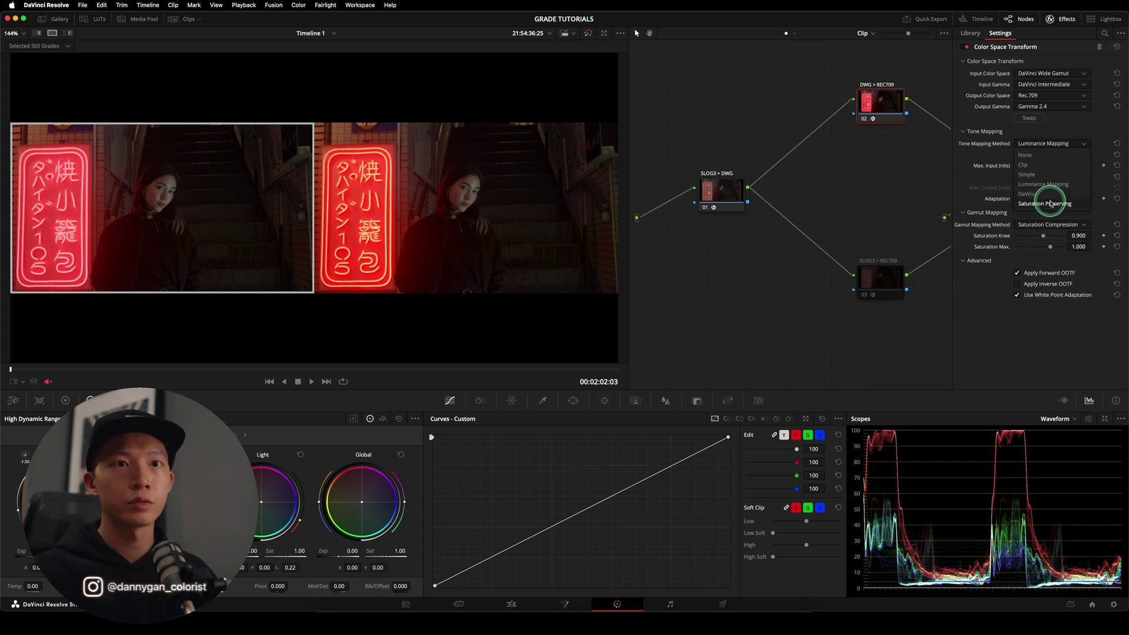
pyautogui.click(1047, 204)
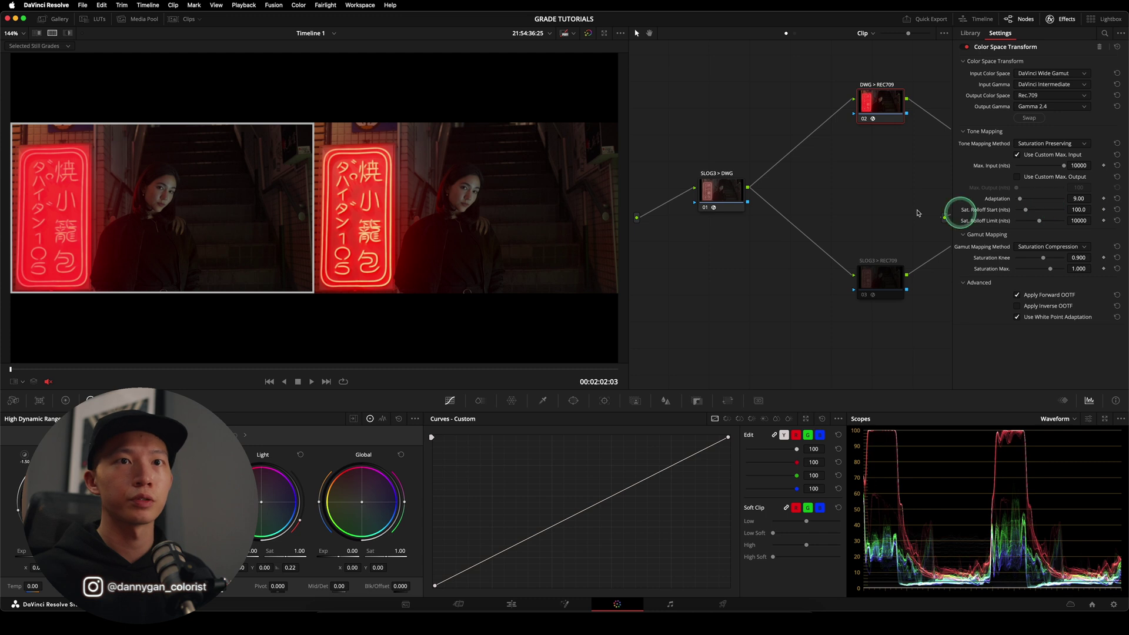
pyautogui.click(729, 190)
pyautogui.click(1052, 144)
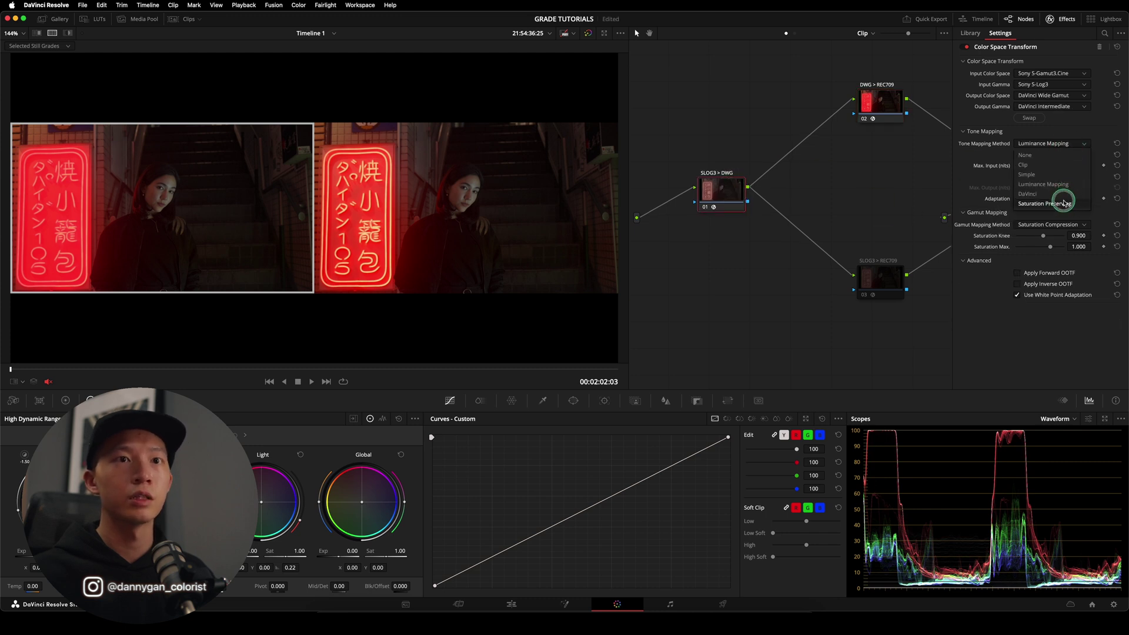
pyautogui.click(1063, 203)
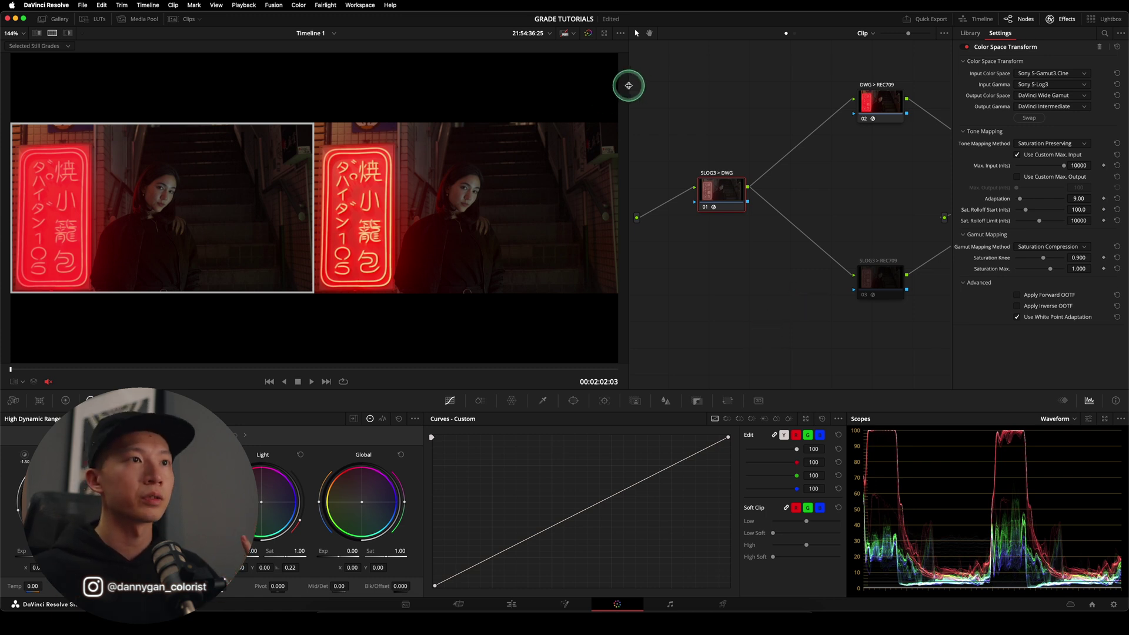
# Step: Restore the DWG still's grade on the clip and delete the SLOG3 > REC709 node
pyautogui.click(55, 19)
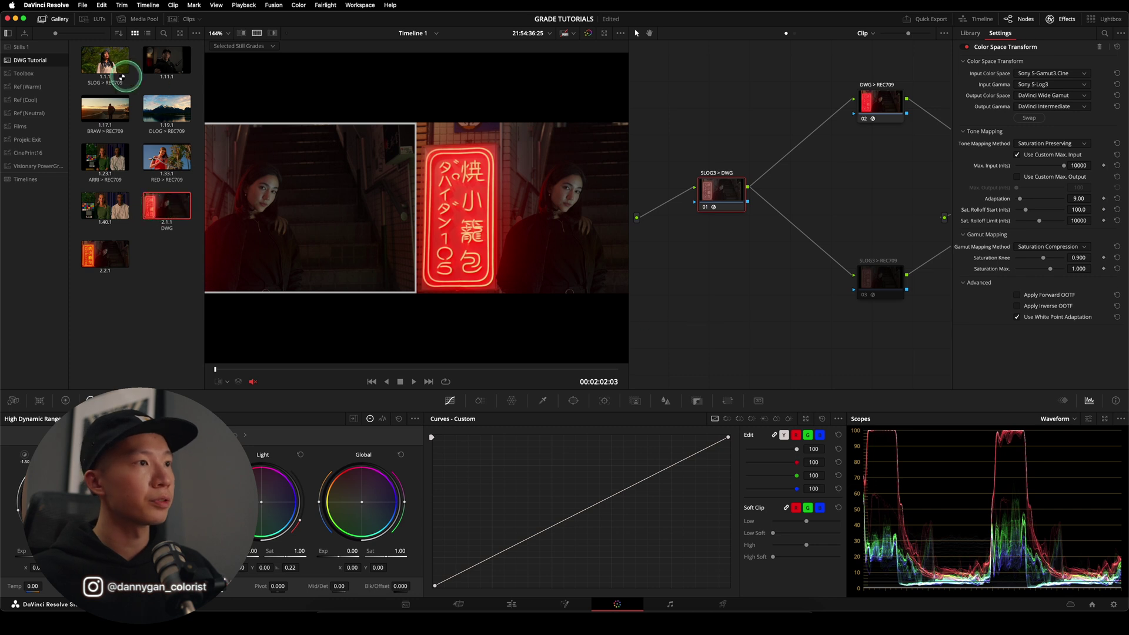
pyautogui.click(59, 19)
pyautogui.click(863, 287)
pyautogui.press('Delete')
# Step: Align the SLOG3 > DWG and DWG > REC709 nodes in a row and turn off the split-screen comparison
pyautogui.moveTo(877, 110); pyautogui.dragTo(870, 189)
pyautogui.moveTo(713, 183); pyautogui.dragTo(701, 183)
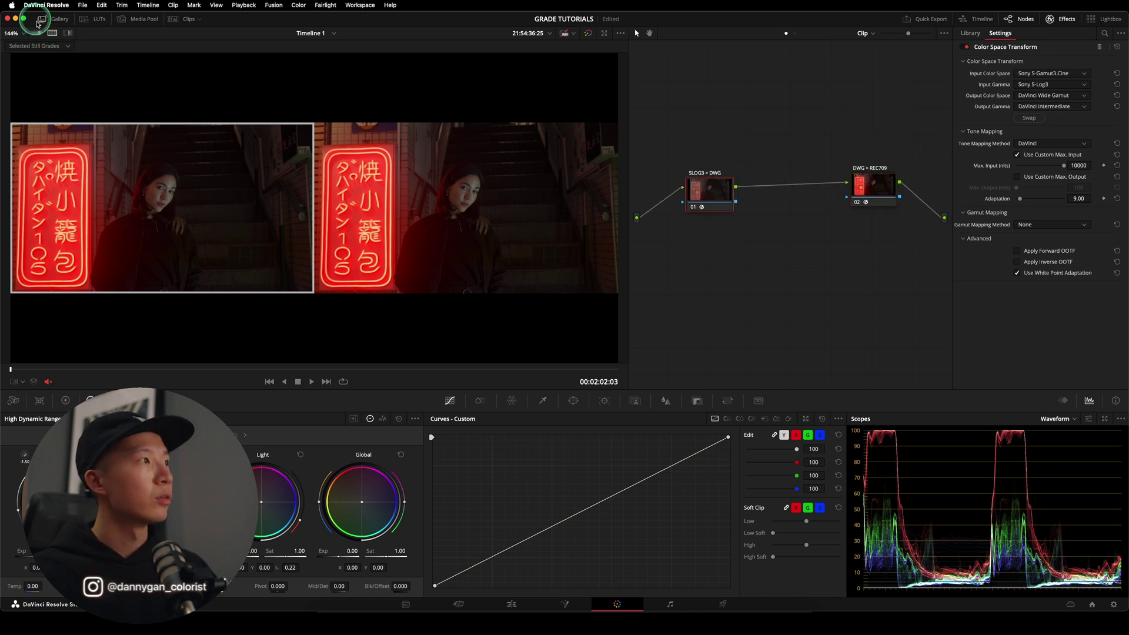
pyautogui.click(51, 34)
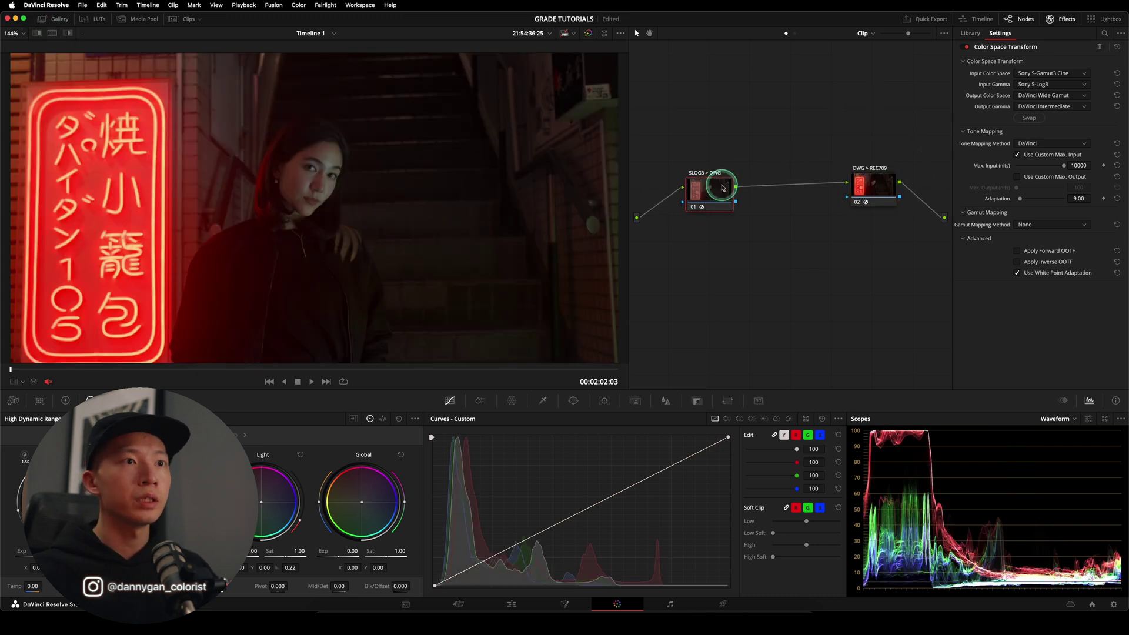
pyautogui.moveTo(718, 183); pyautogui.dragTo(715, 182)
pyautogui.moveTo(879, 188); pyautogui.dragTo(889, 197)
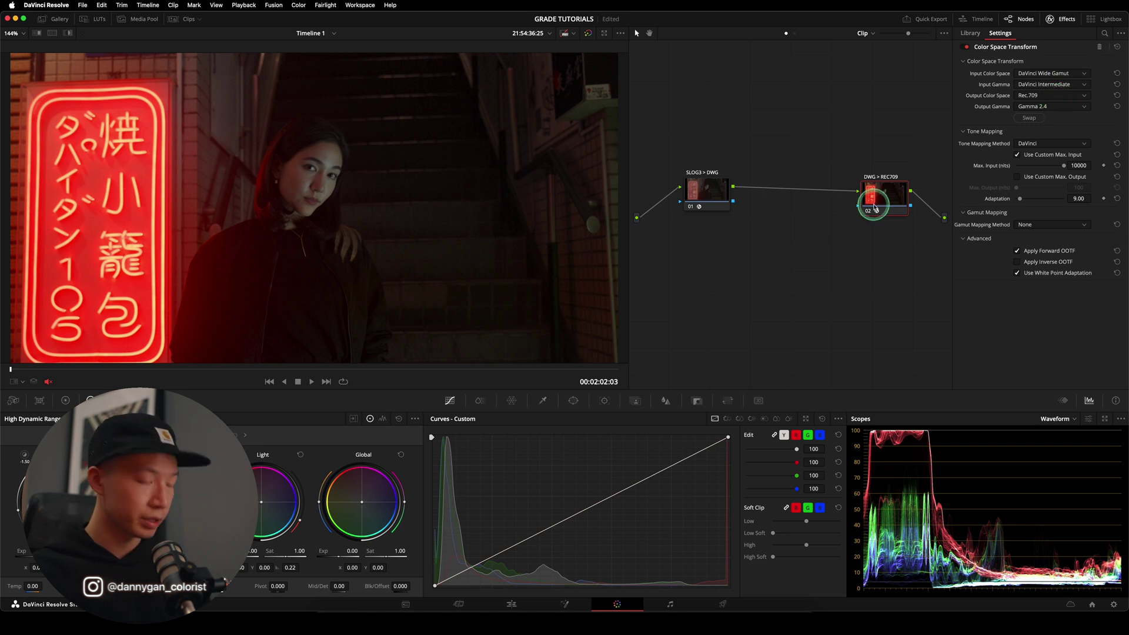
# Step: Insert a serial node before DWG > REC709 and apply a Color Space Transform to it
pyautogui.hotkey('shift', 's')
pyautogui.click(981, 219)
pyautogui.moveTo(999, 251); pyautogui.dragTo(806, 191)
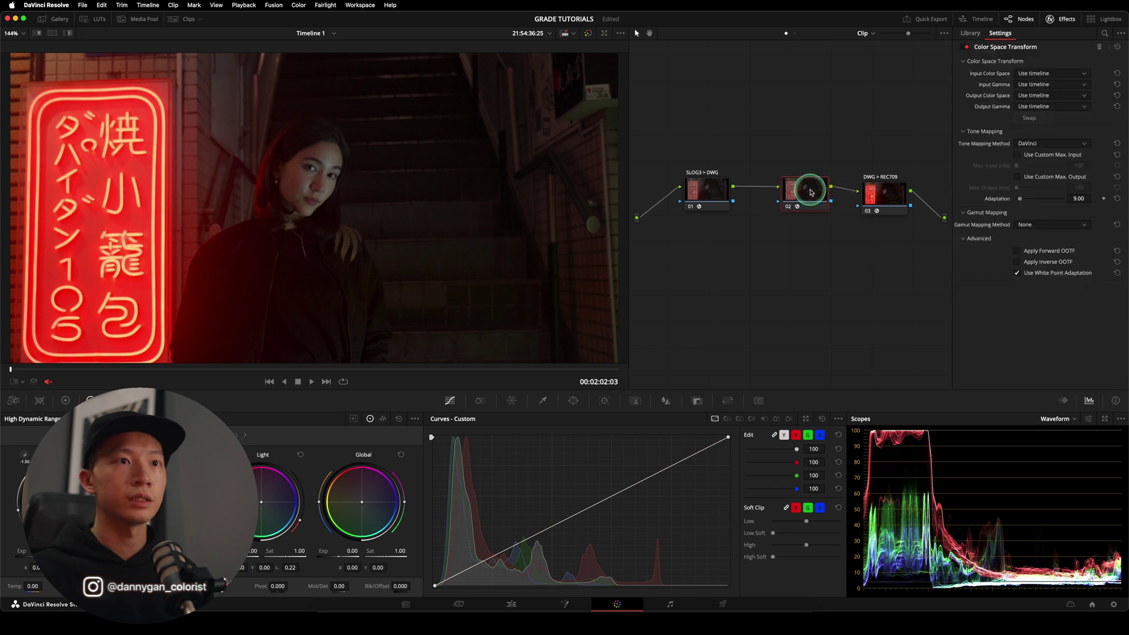
# Step: Set the new node's input color space to DaVinci Wide Gamut and input gamma to DaVinci Intermediate
pyautogui.click(1038, 74)
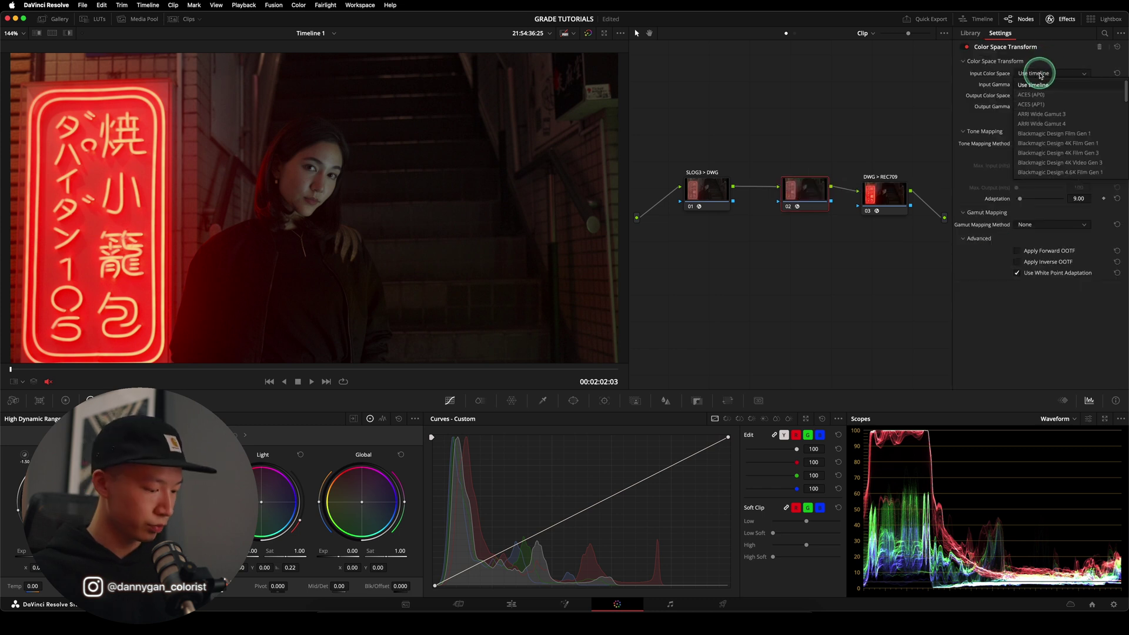
pyautogui.scroll(-5, 1053, 147)
pyautogui.click(1055, 89)
pyautogui.click(1056, 85)
pyautogui.click(1054, 176)
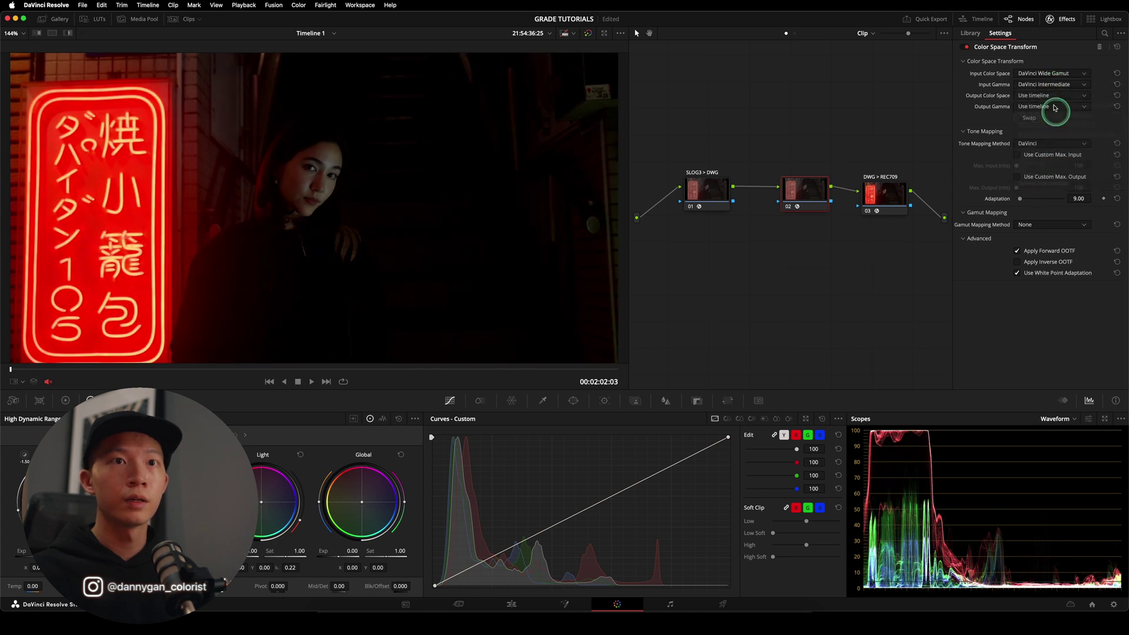
# Step: Set the new node's output color space to Sony S-Gamut3.Cine and output gamma to Sony S-Log3
pyautogui.click(1053, 97)
pyautogui.scroll(-5, 1067, 171)
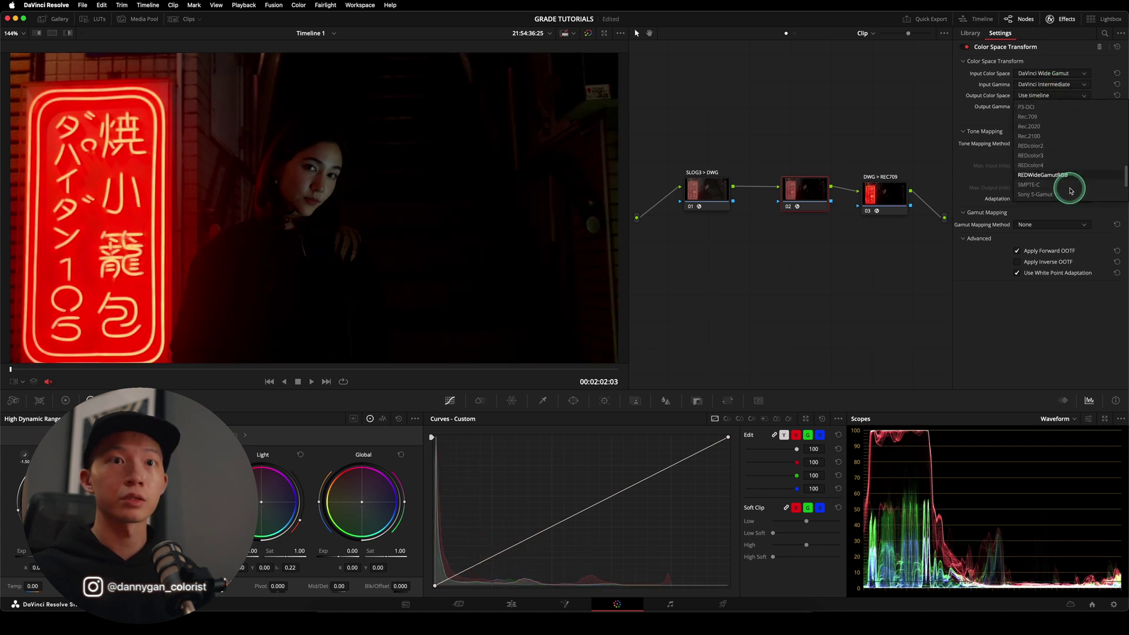
pyautogui.click(1070, 186)
pyautogui.click(1052, 106)
pyautogui.scroll(-5, 1064, 177)
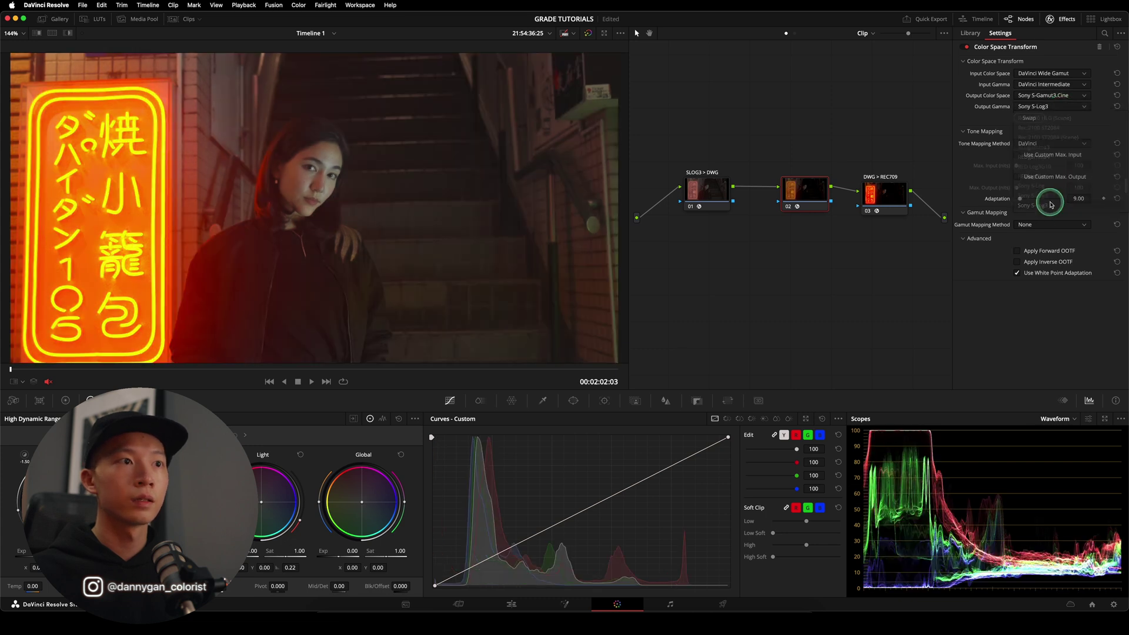
pyautogui.click(1055, 205)
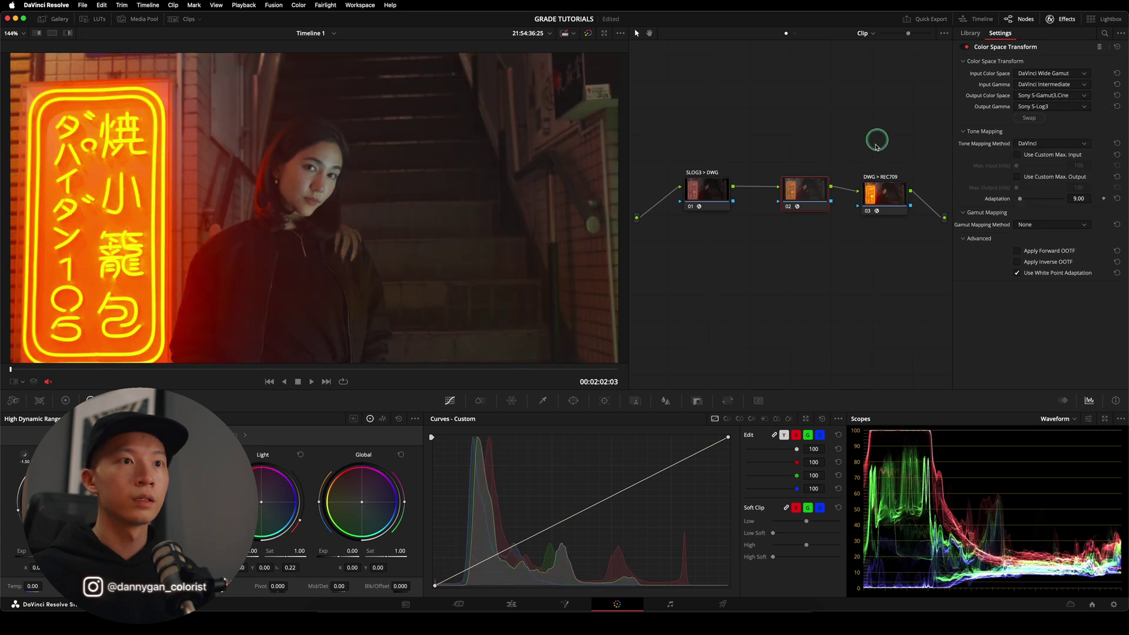
# Step: Change the DWG > REC709 node's input color space to Sony S-Gamut3.Cine and input gamma to Sony S-Log3
pyautogui.click(895, 200)
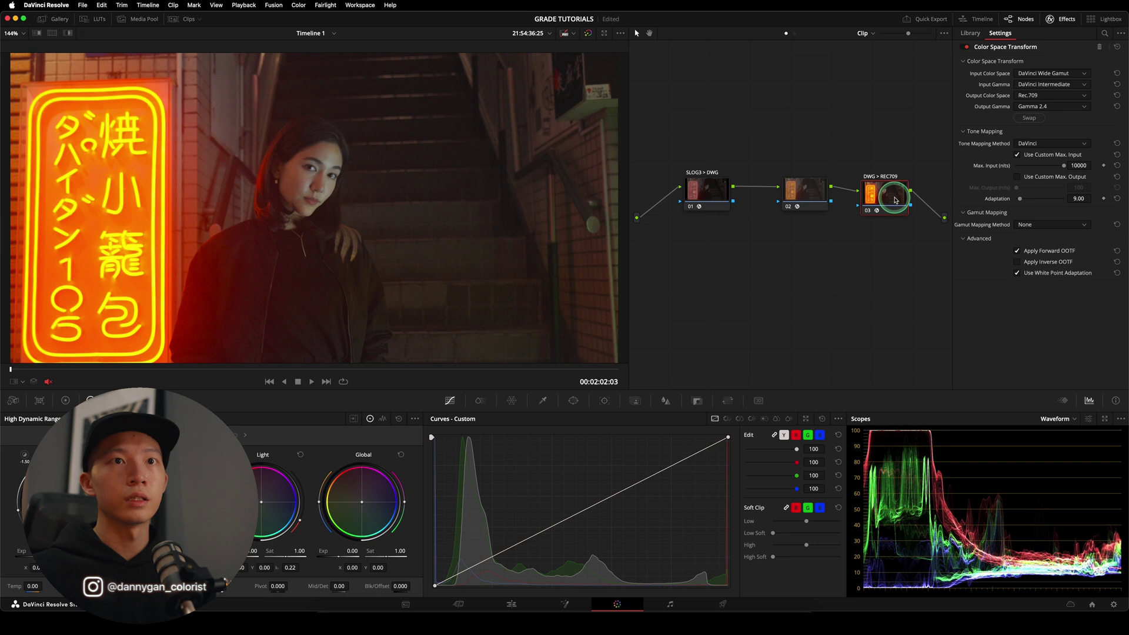
pyautogui.click(791, 187)
pyautogui.click(884, 191)
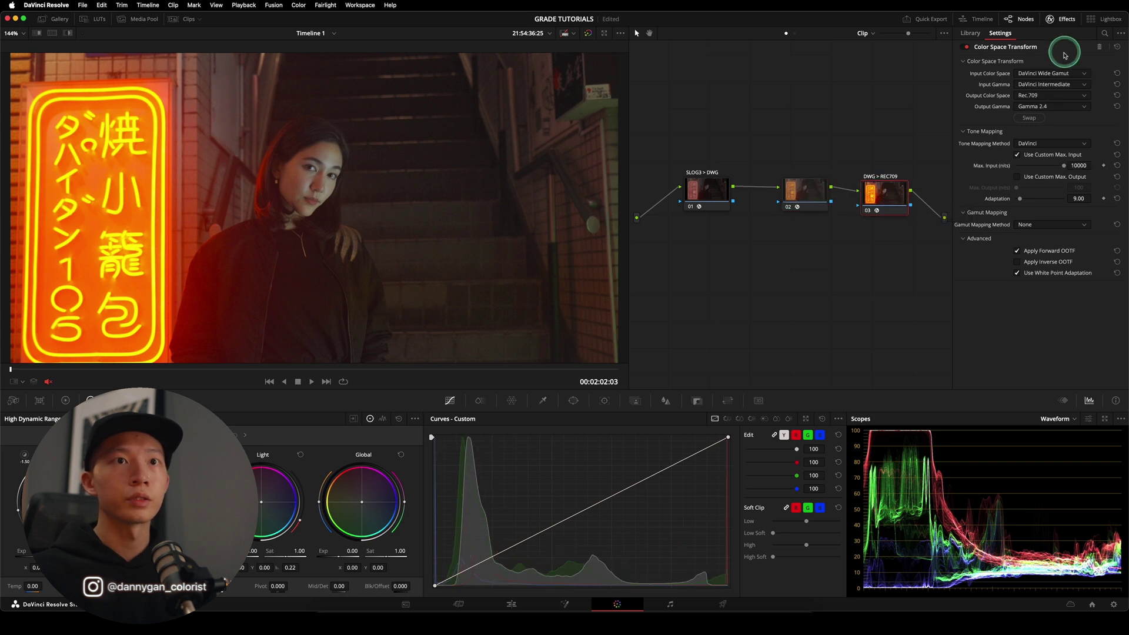
pyautogui.click(1046, 74)
pyautogui.scroll(-10, 1046, 118)
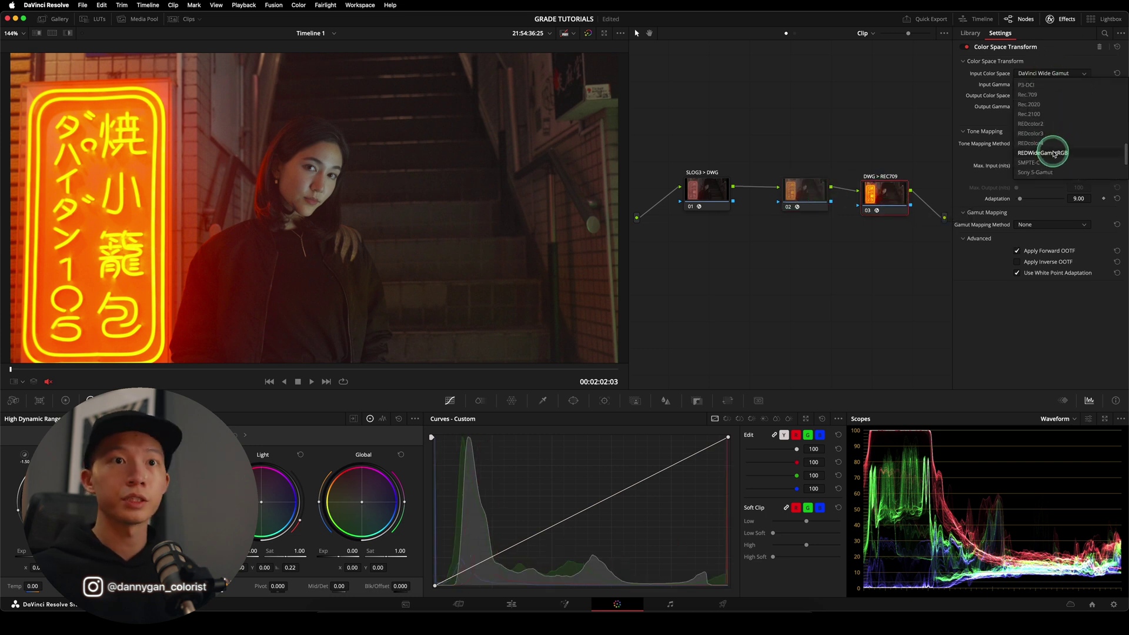
pyautogui.click(1046, 148)
pyautogui.click(1052, 84)
pyautogui.scroll(-5, 1053, 159)
pyautogui.click(1050, 183)
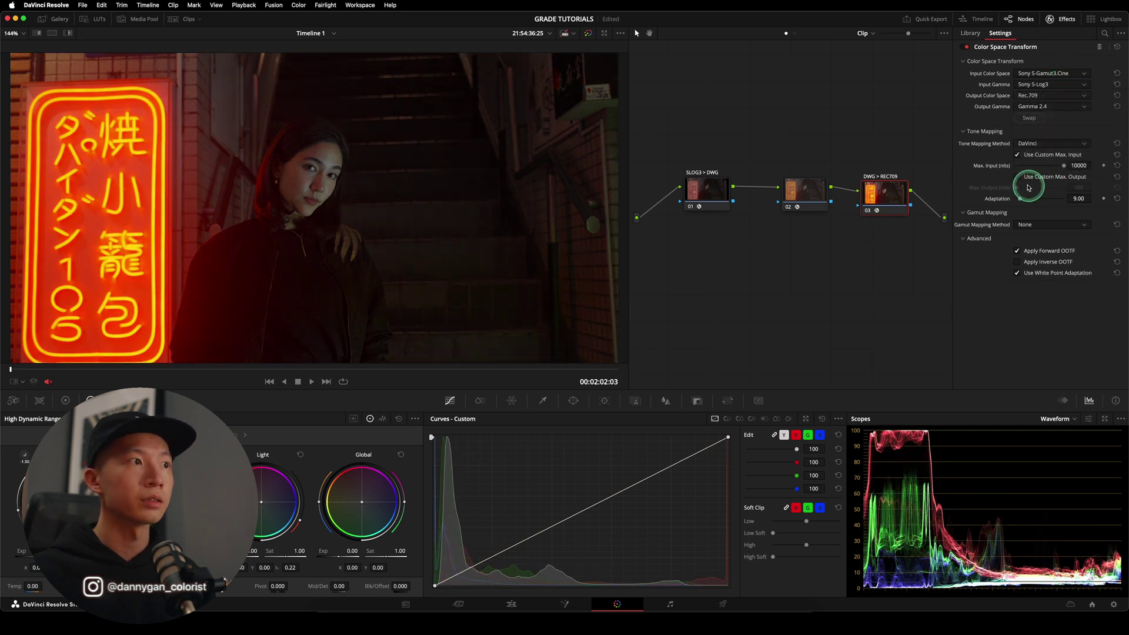
# Step: Make more room in the node graph and label the middle node DWG > SONY and the final node SONY > REC709
pyautogui.click(1061, 19)
pyautogui.moveTo(876, 193); pyautogui.dragTo(945, 190)
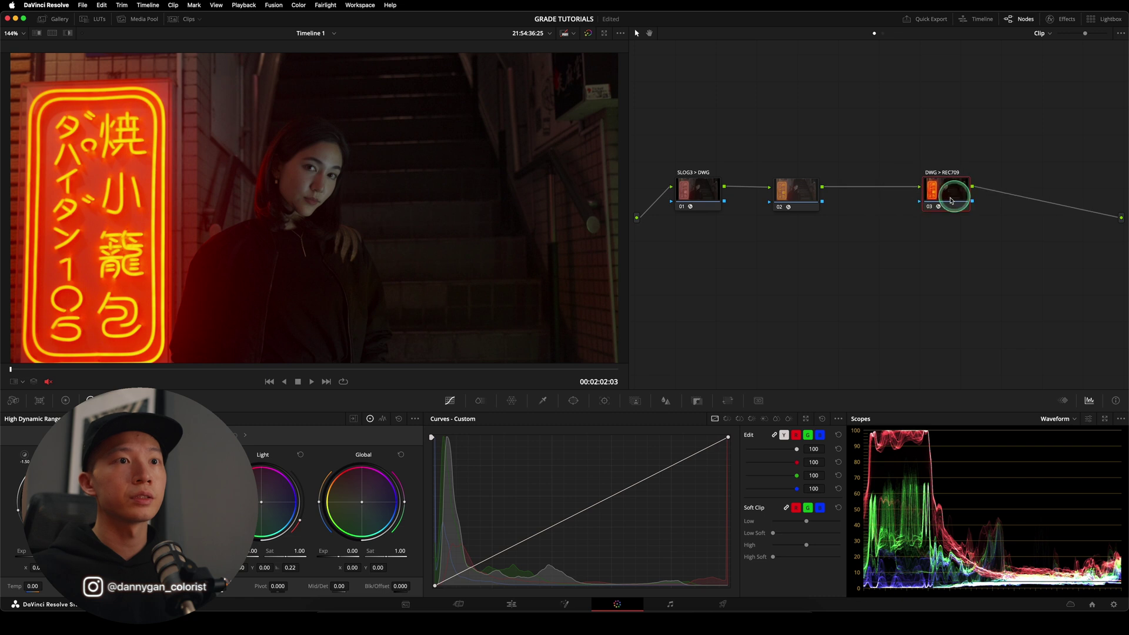
pyautogui.click(803, 194)
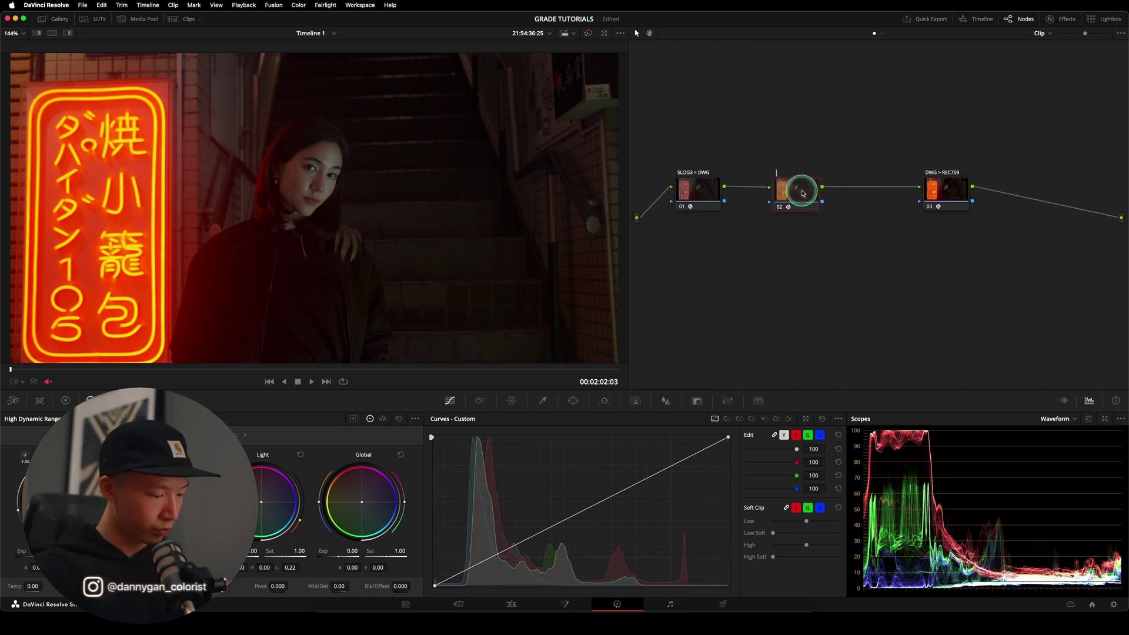
pyautogui.press('capslock')
pyautogui.write('DWG > SONY')
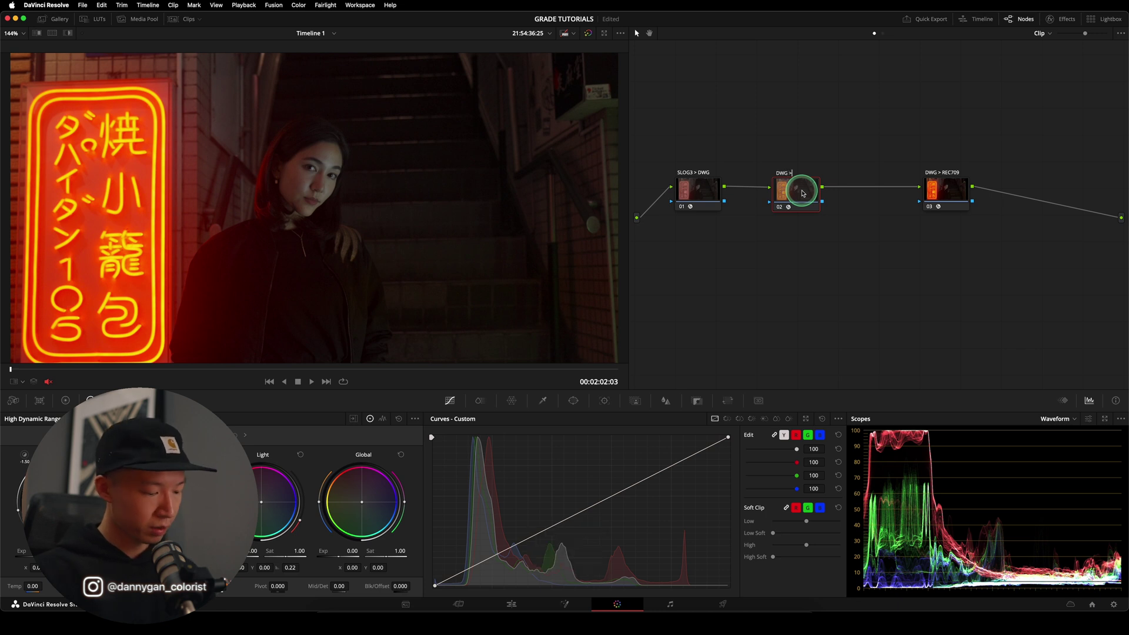
pyautogui.click(951, 199)
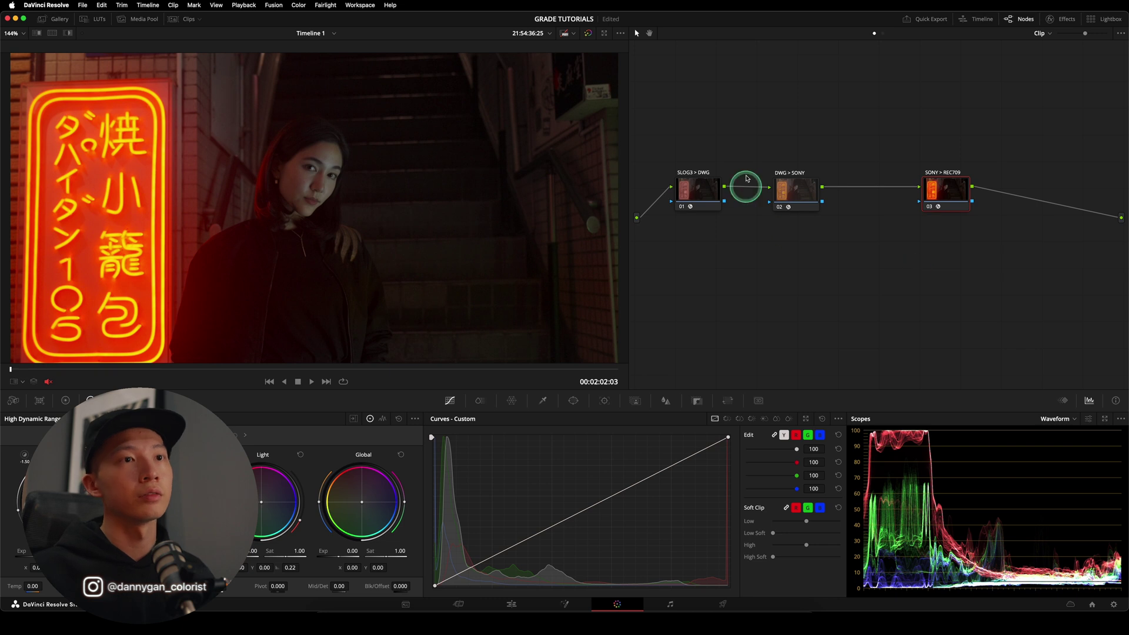
# Step: Move the DWG > SONY and SONY > REC709 nodes side by side near the graph output, leaving space after SLOG3 > DWG
pyautogui.moveTo(794, 186); pyautogui.dragTo(877, 187)
pyautogui.moveTo(952, 196); pyautogui.dragTo(1050, 197)
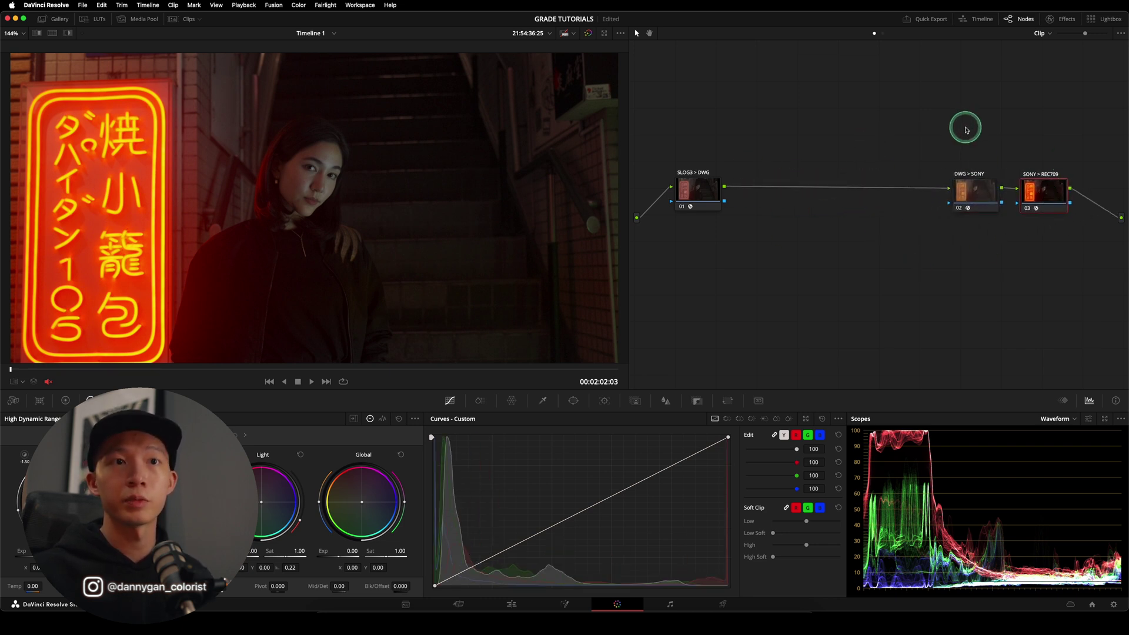
pyautogui.moveTo(727, 140); pyautogui.dragTo(665, 242)
pyautogui.moveTo(951, 137); pyautogui.dragTo(1083, 245)
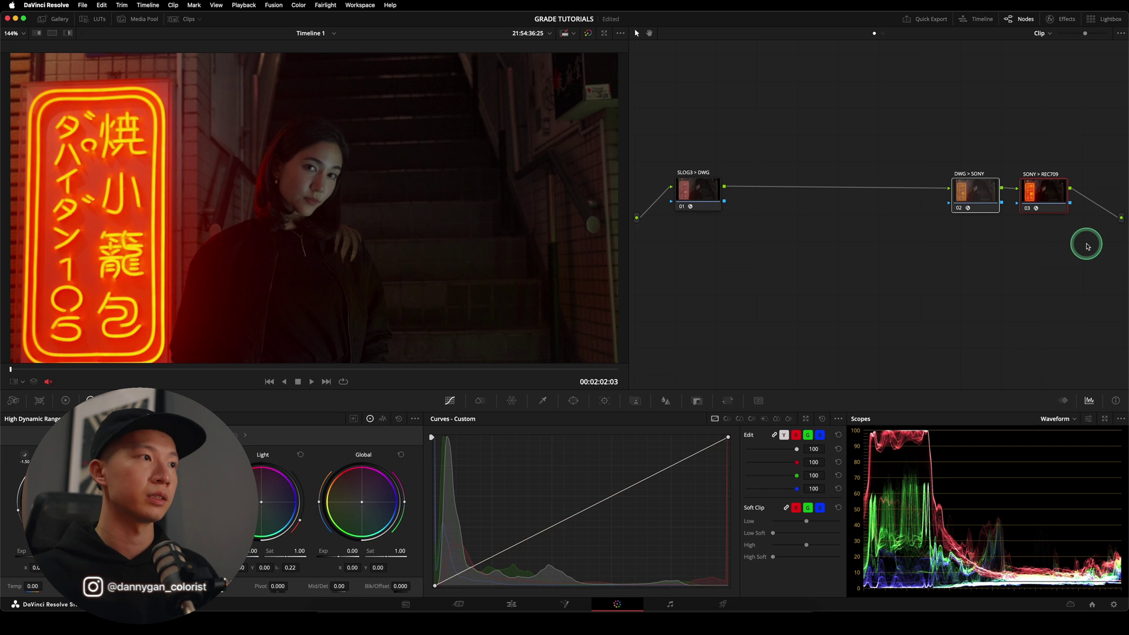
pyautogui.hotkey('shift', 'z')
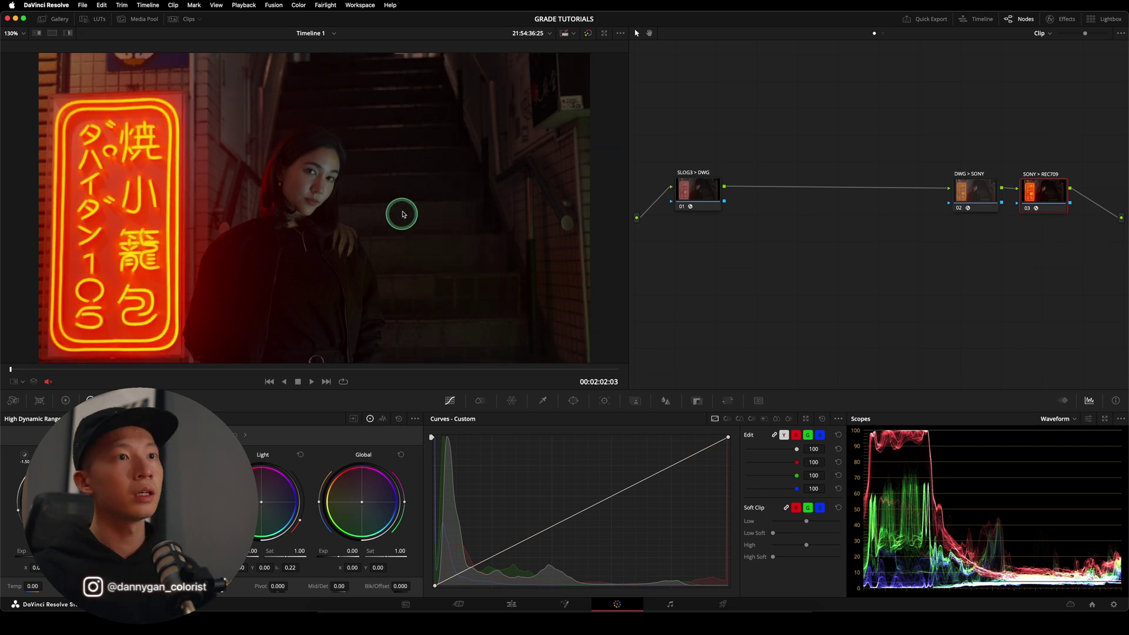
pyautogui.scroll(-3, 404, 215)
pyautogui.moveTo(760, 138); pyautogui.dragTo(934, 257)
pyautogui.moveTo(963, 137); pyautogui.dragTo(1082, 268)
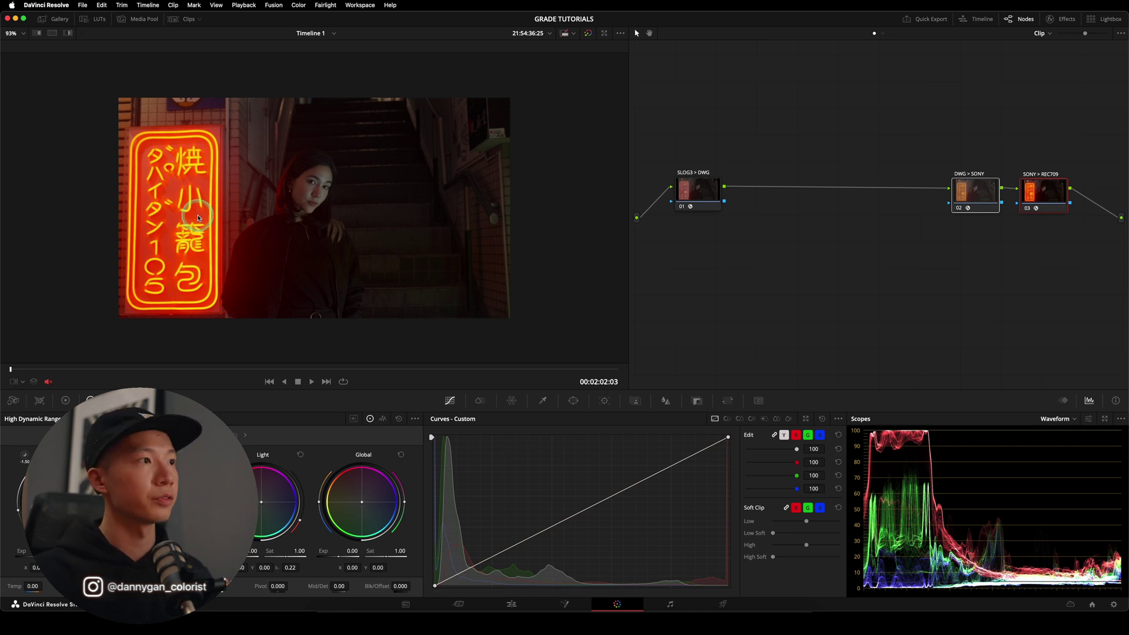
# Step: Show the clips and copy clip 02's three-node grade to clips 03 through 05
pyautogui.click(184, 21)
pyautogui.keyDown('shift'); pyautogui.click(196, 368); pyautogui.keyUp('shift')
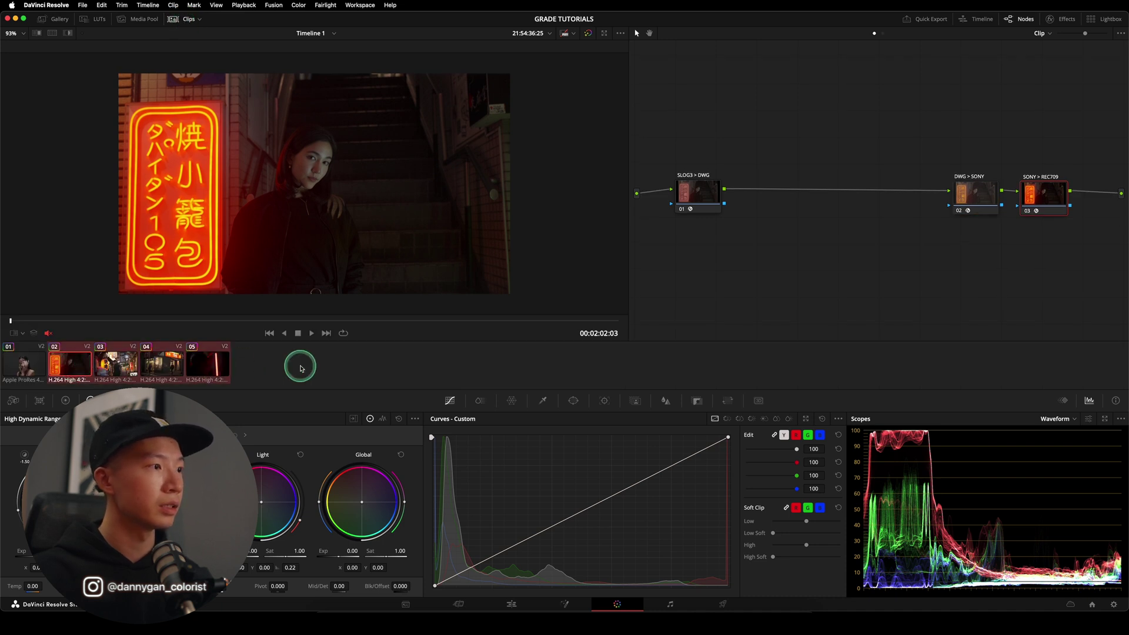
# Step: Play clip 05 full screen to examine the color of the red light tube, and return to clip 02
pyautogui.click(225, 368)
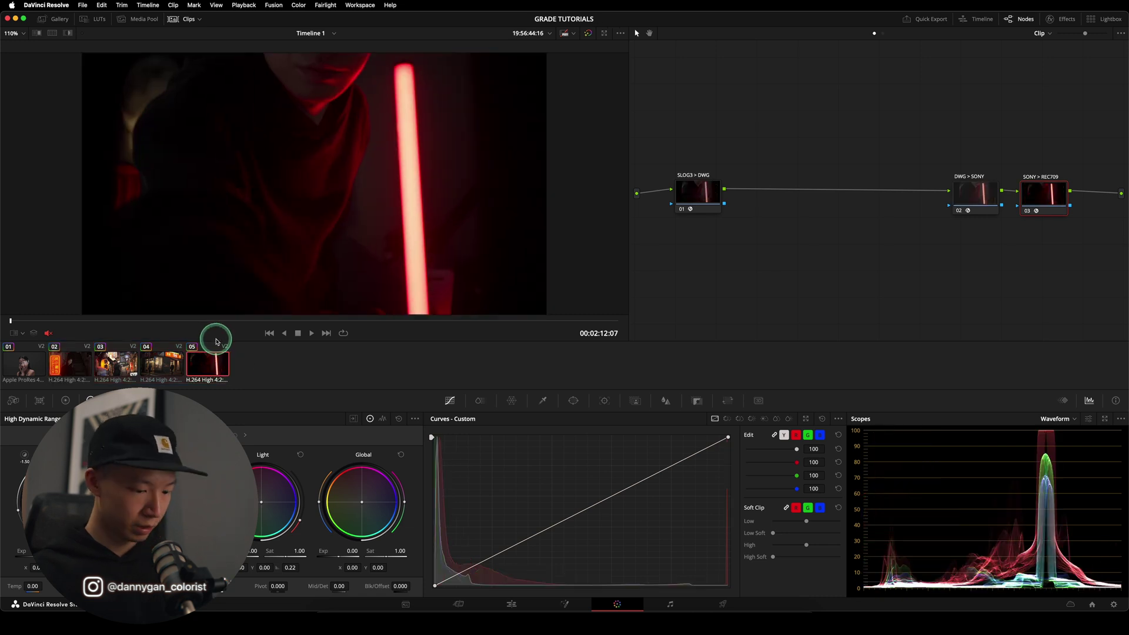
pyautogui.press('p')
pyautogui.press('space')
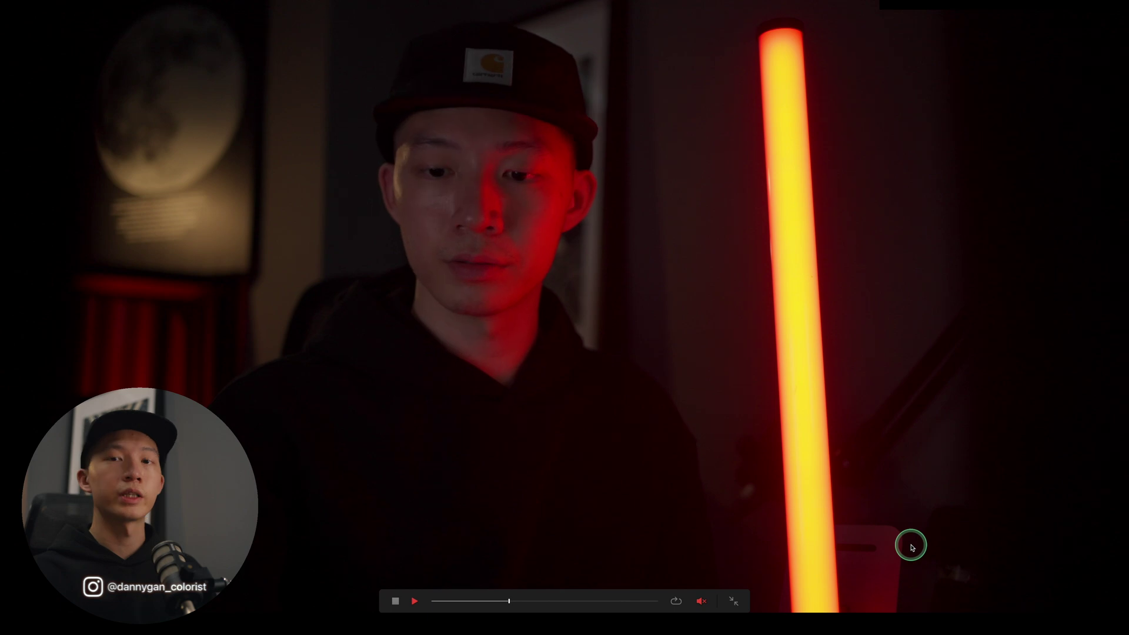
pyautogui.press('Escape')
pyautogui.moveTo(747, 133); pyautogui.dragTo(930, 252)
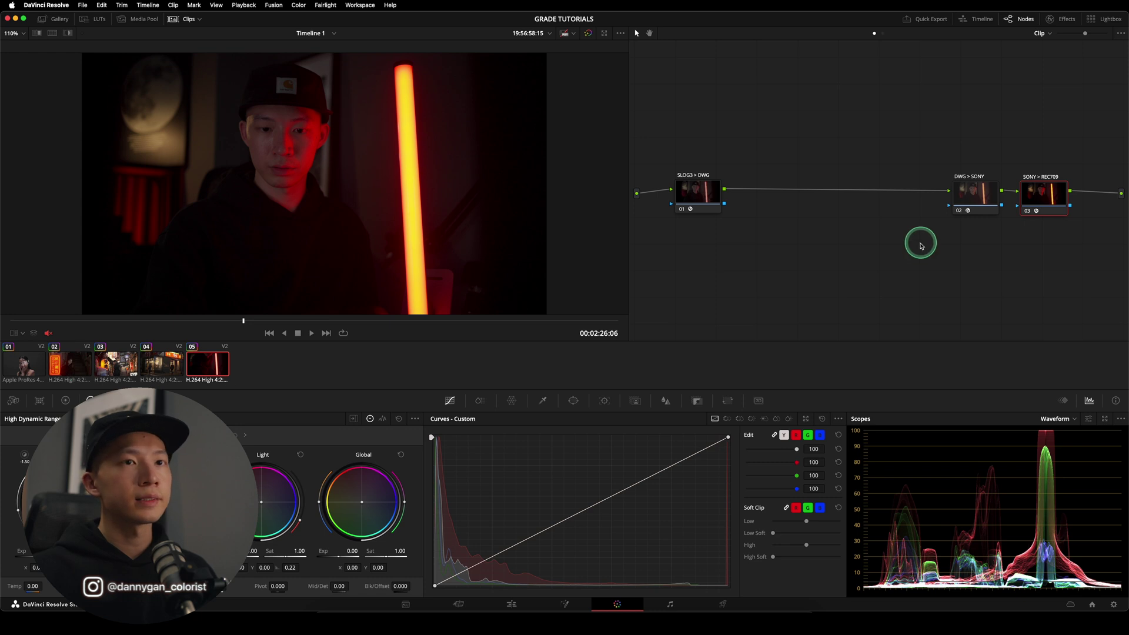
pyautogui.click(69, 376)
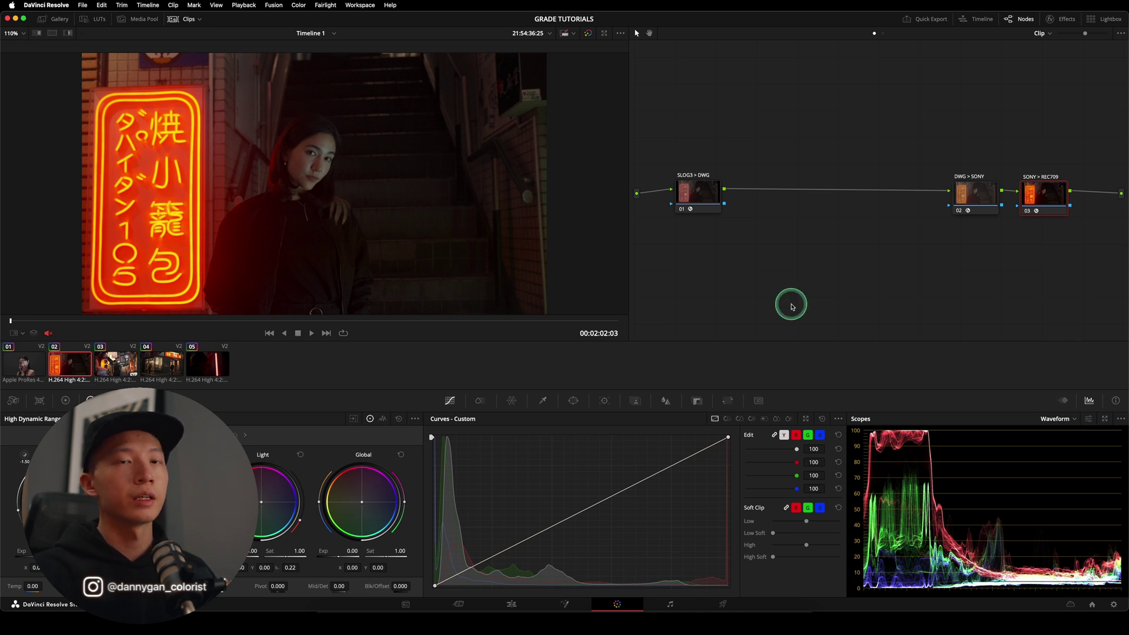
# Step: Move the DWG > SONY node midway between the SLOG3 > DWG and SONY > REC709 nodes
pyautogui.click(981, 193)
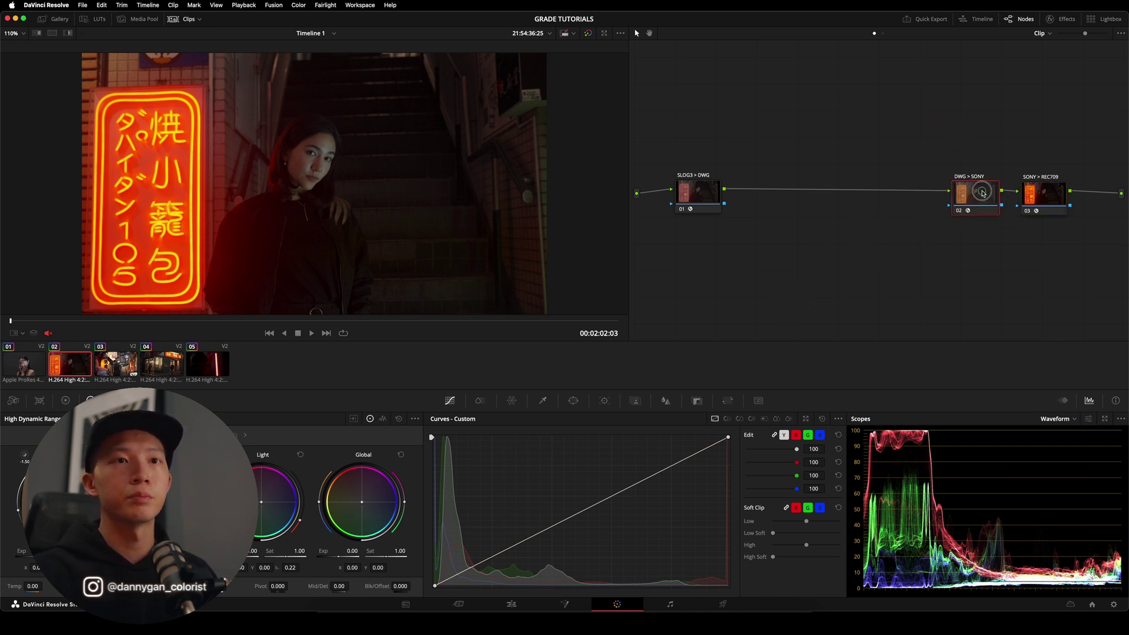
pyautogui.moveTo(982, 192); pyautogui.dragTo(868, 189)
pyautogui.click(892, 223)
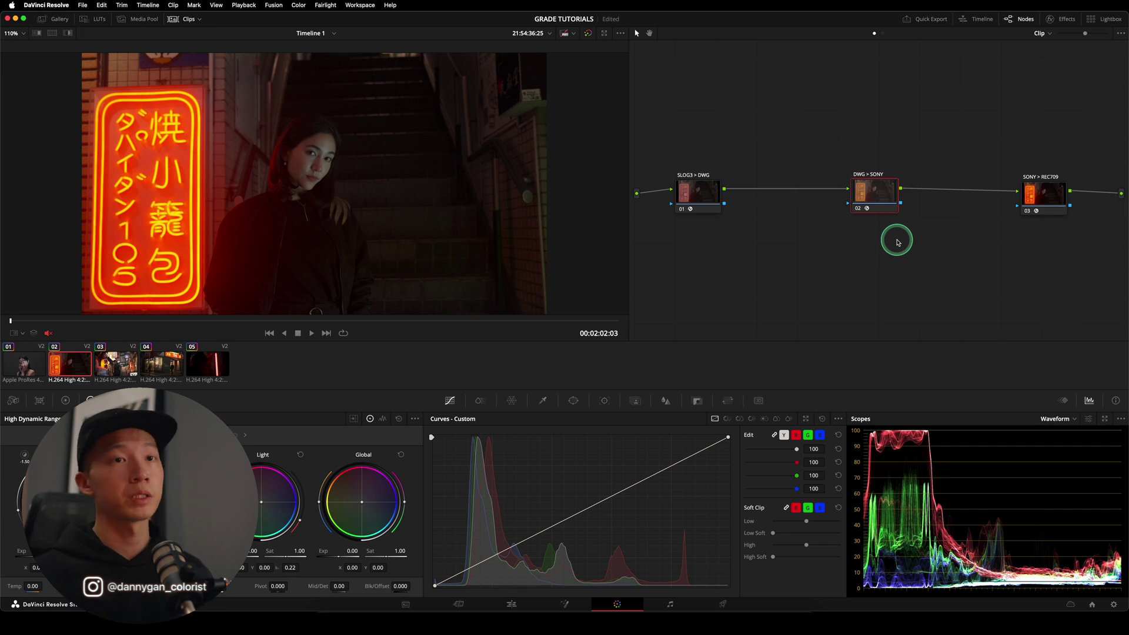
pyautogui.moveTo(926, 141); pyautogui.dragTo(820, 246)
pyautogui.moveTo(830, 146); pyautogui.dragTo(920, 243)
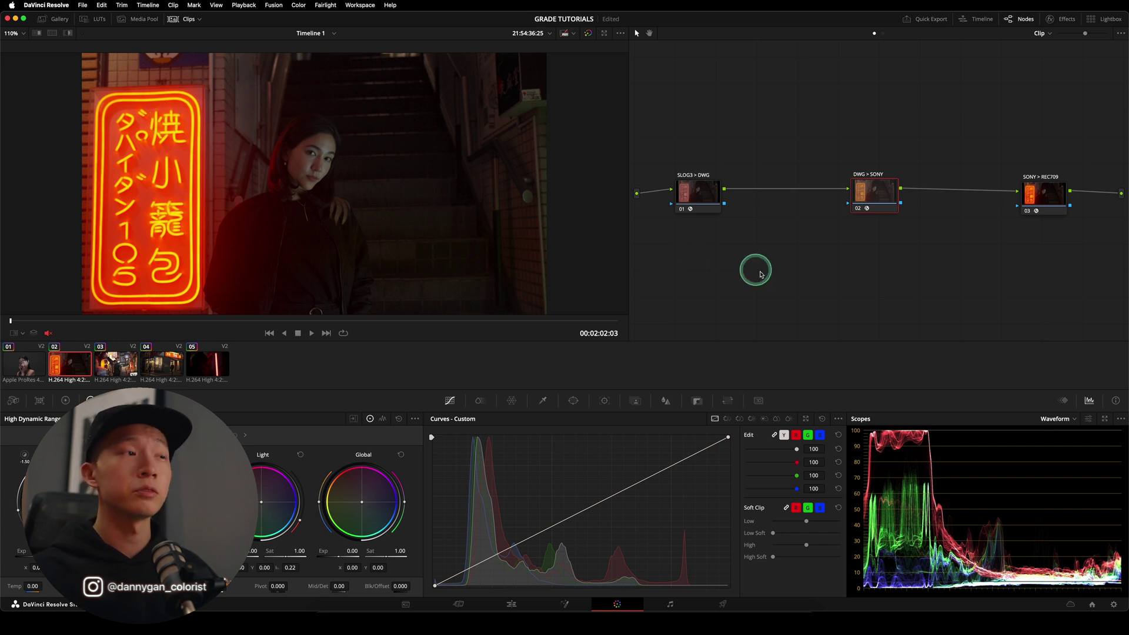
pyautogui.moveTo(827, 139); pyautogui.dragTo(920, 254)
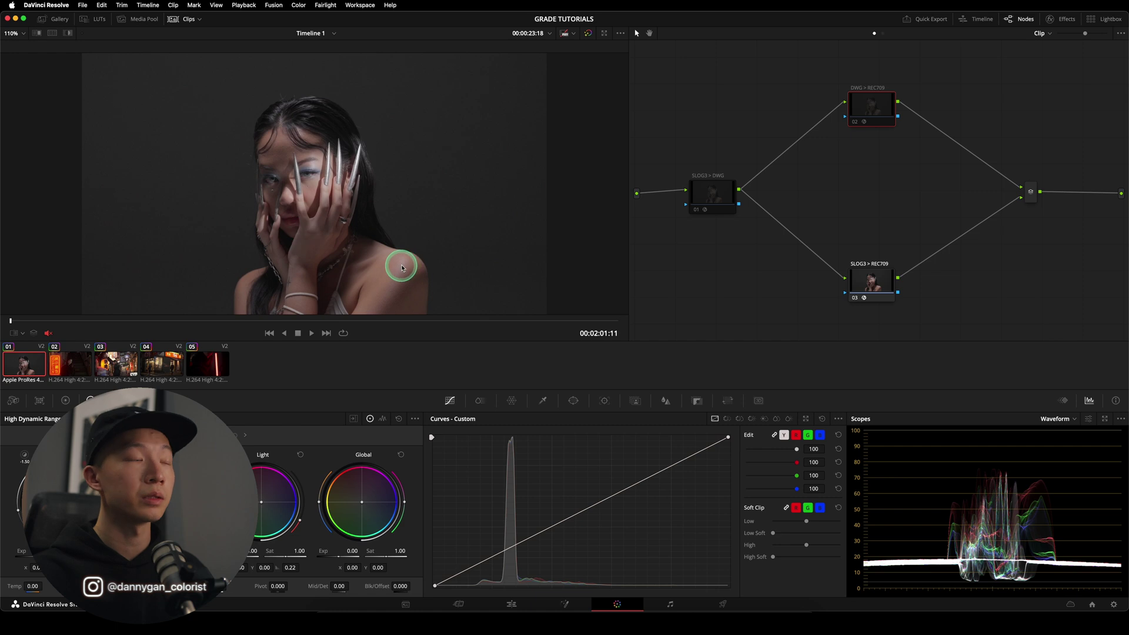
# Step: Compare clip 01 against the DWG still with an image wipe, using an enlarged floating waveform scope, and hide the gallery
pyautogui.click(57, 20)
pyautogui.click(241, 33)
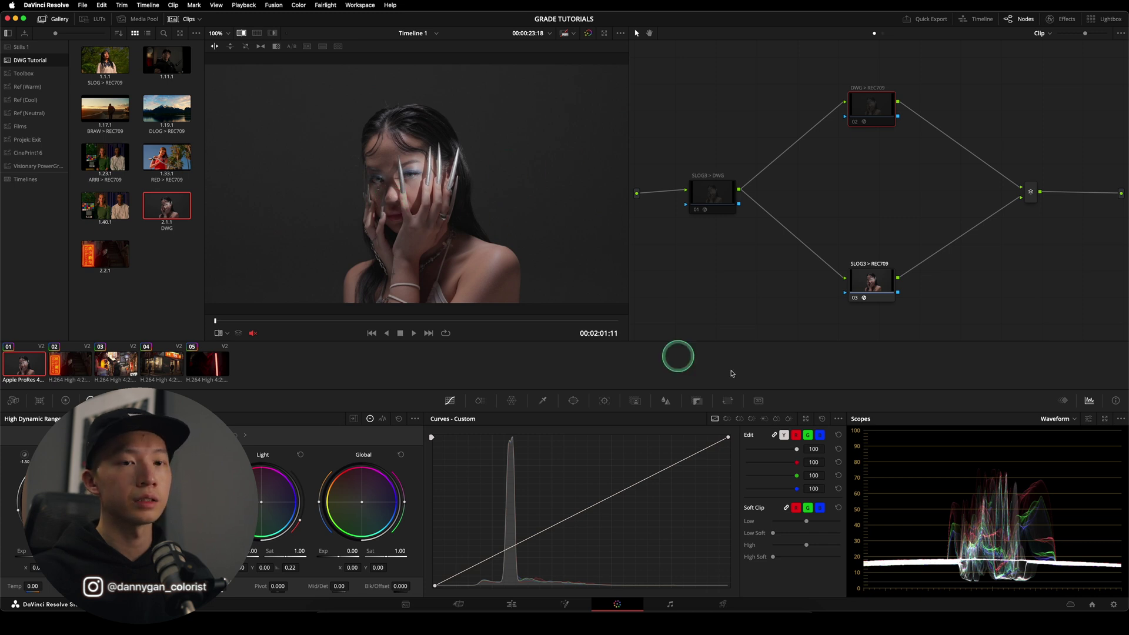
pyautogui.click(1104, 421)
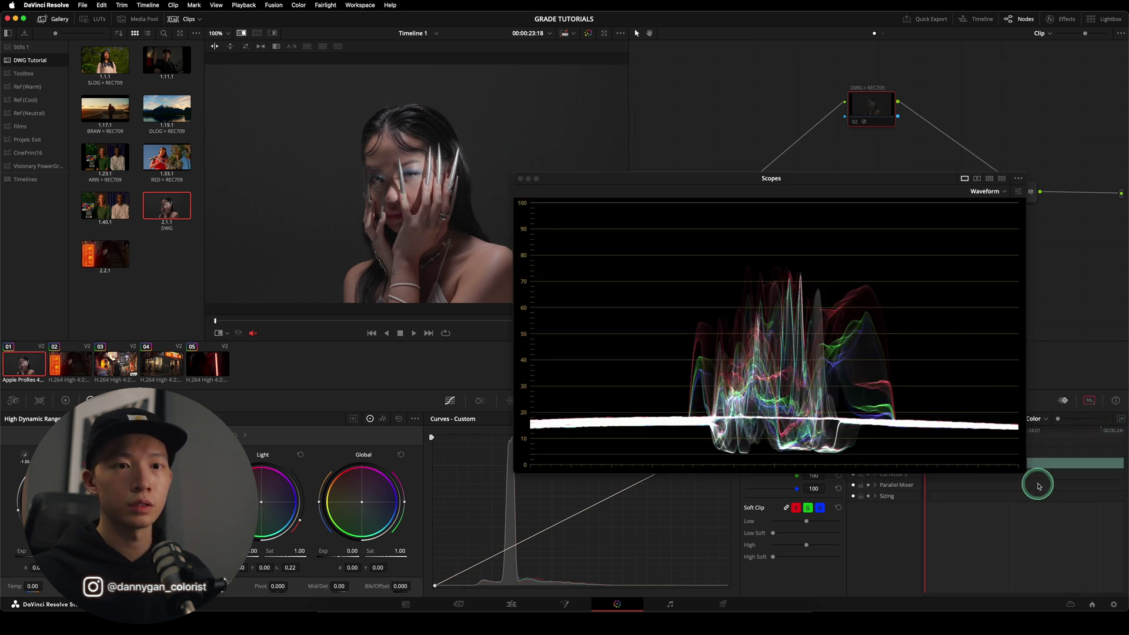
pyautogui.moveTo(1026, 468); pyautogui.dragTo(1094, 548)
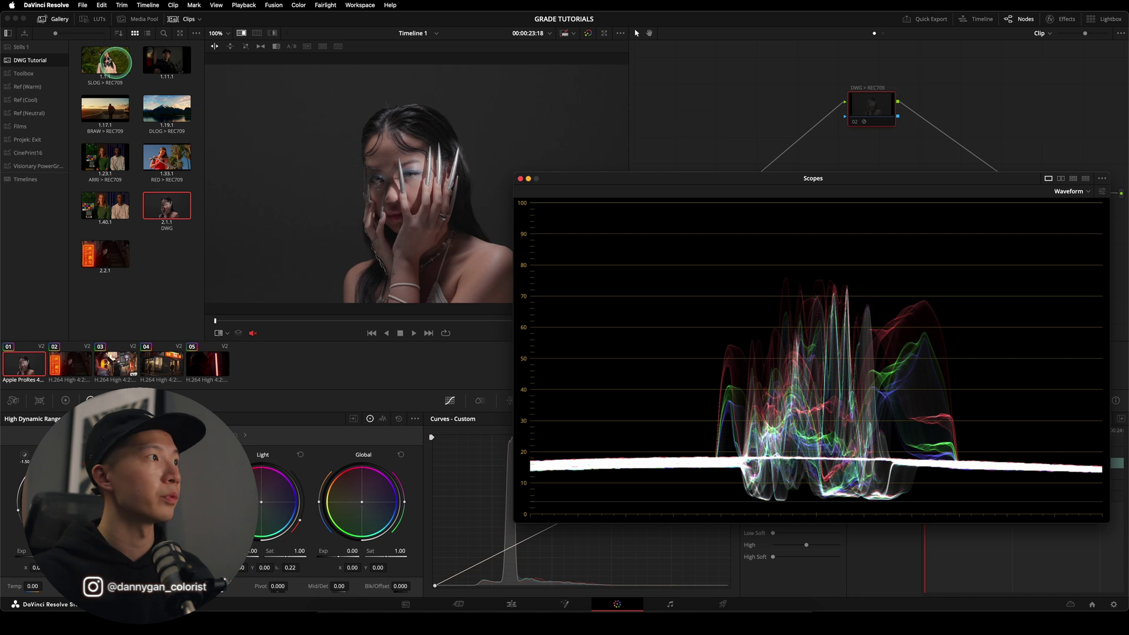
pyautogui.click(58, 19)
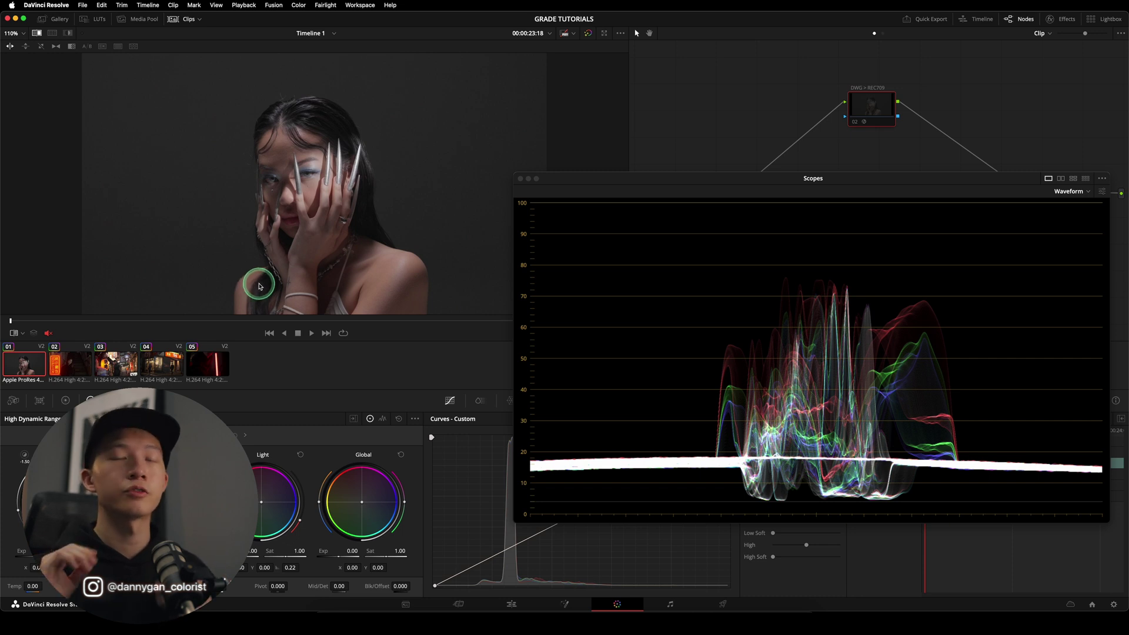
# Step: Check the waveform of clip 02, return to clip 01, and close the floating scopes window
pyautogui.click(88, 375)
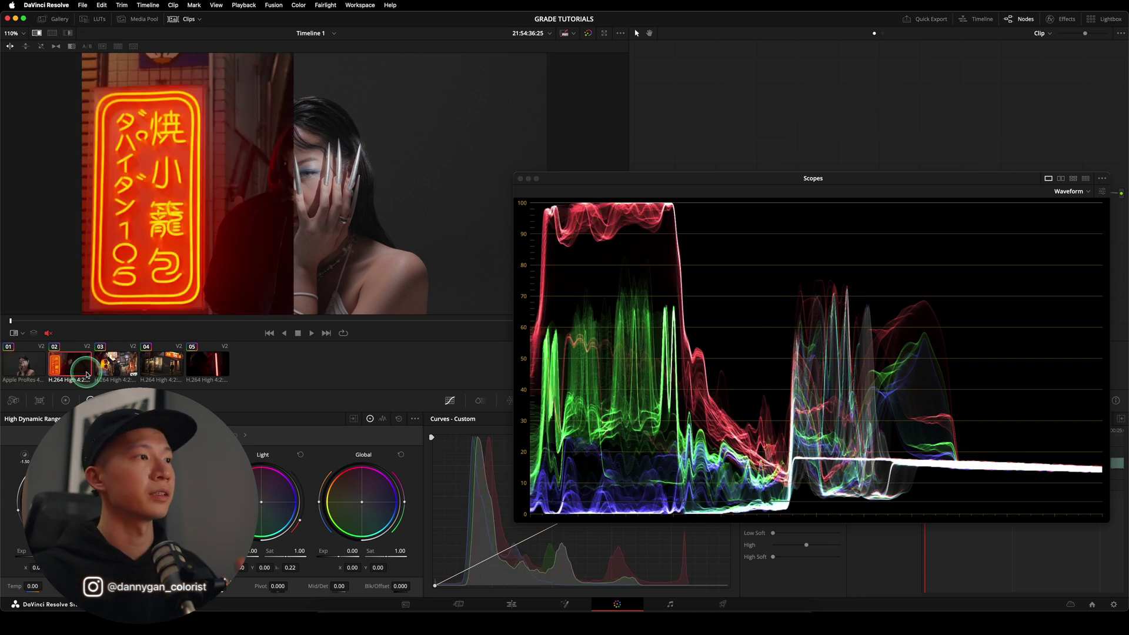
pyautogui.click(24, 364)
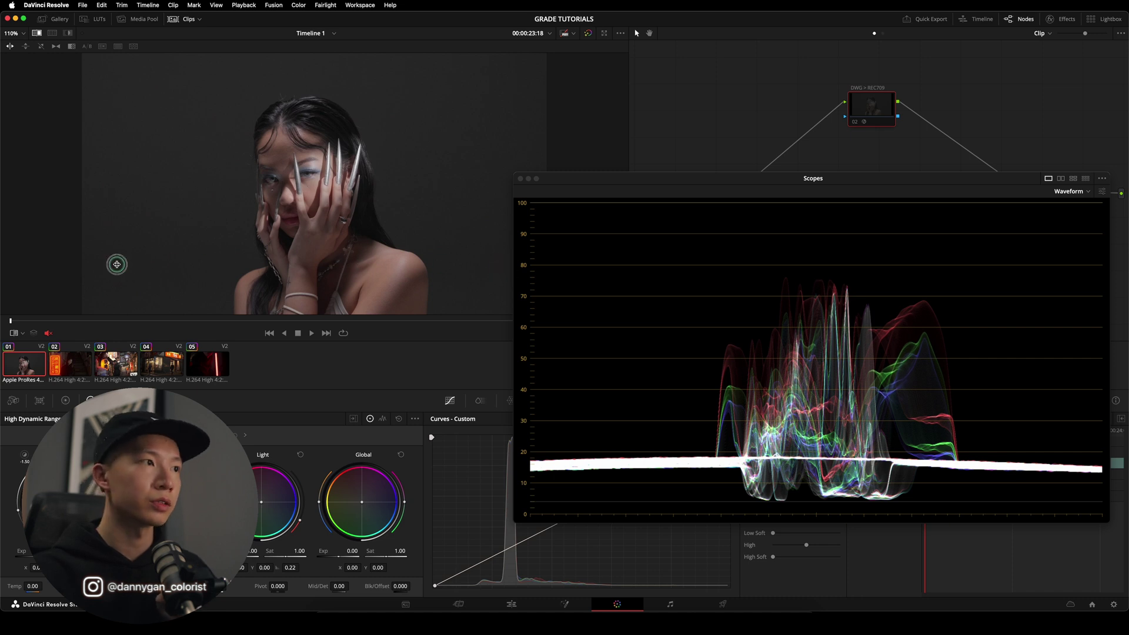
pyautogui.click(520, 178)
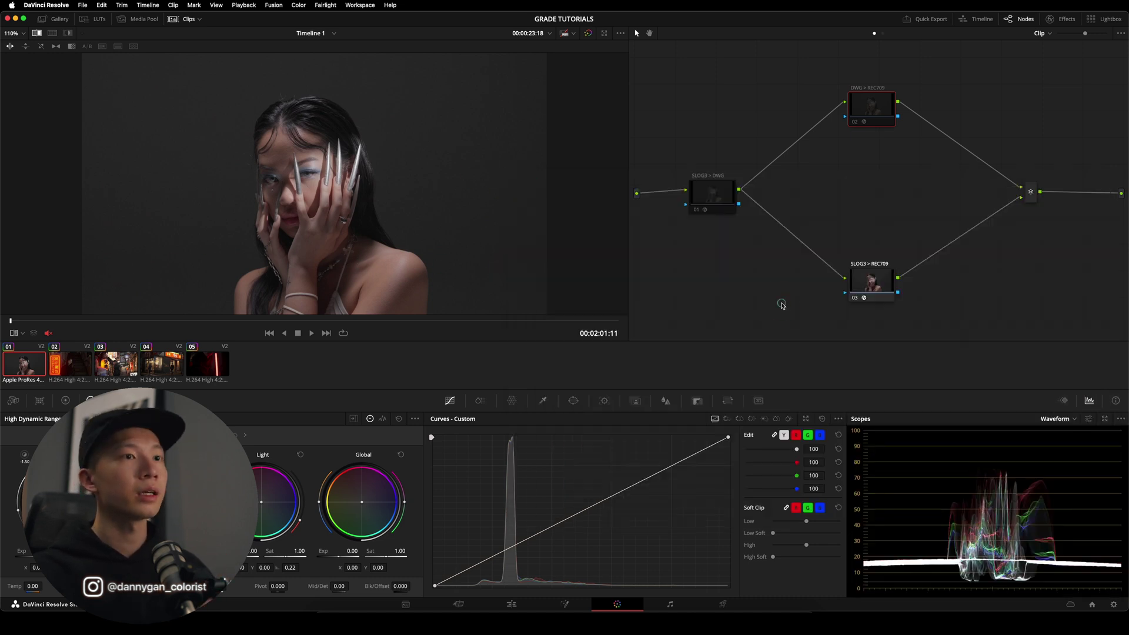
# Step: Switch to clip 02, select its SONY > REC709 node, and turn off the image wipe
pyautogui.click(68, 369)
pyautogui.moveTo(821, 121); pyautogui.dragTo(927, 262)
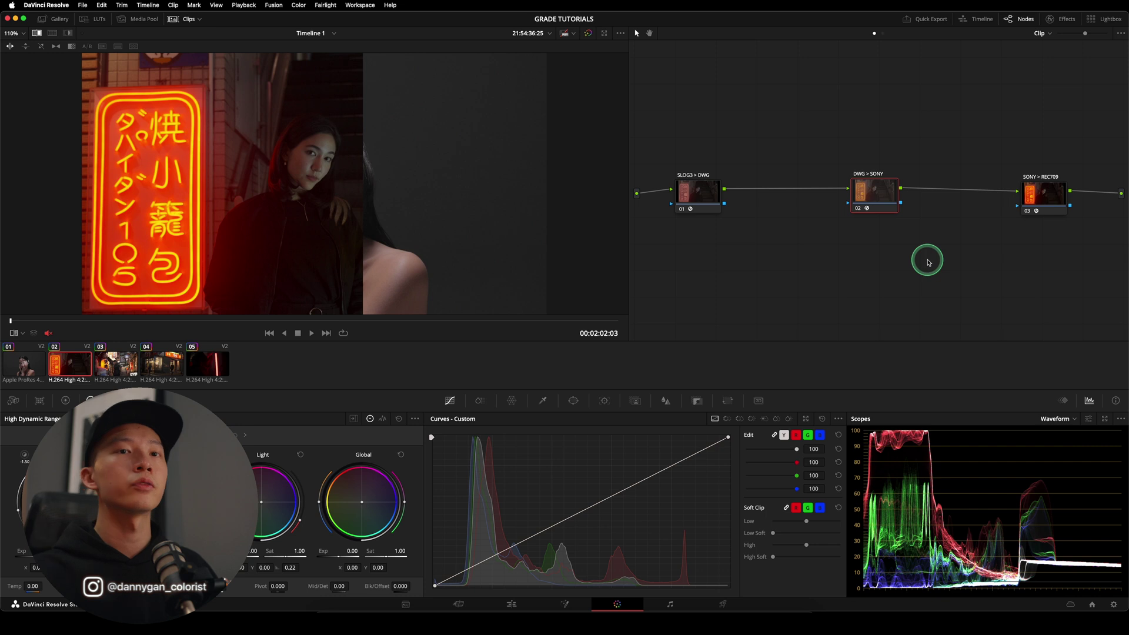
pyautogui.click(1052, 202)
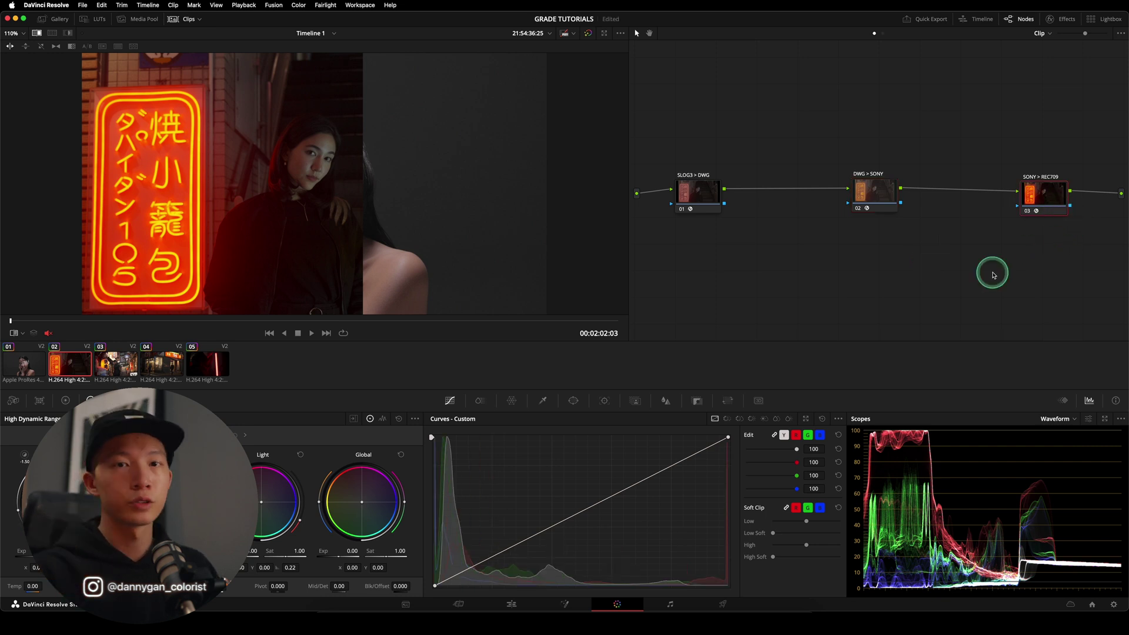
pyautogui.click(37, 33)
# Step: Apply the Visionary Pro PowerGrade from the gallery to clip 02 and shrink the node graph to fit
pyautogui.click(53, 17)
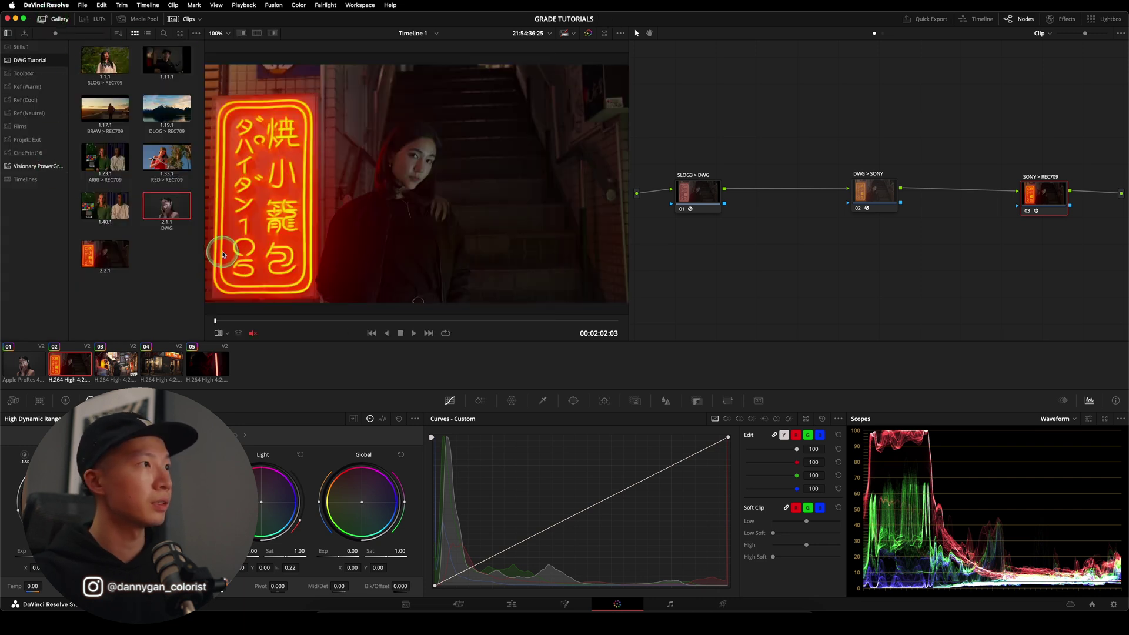
pyautogui.doubleClick(105, 62)
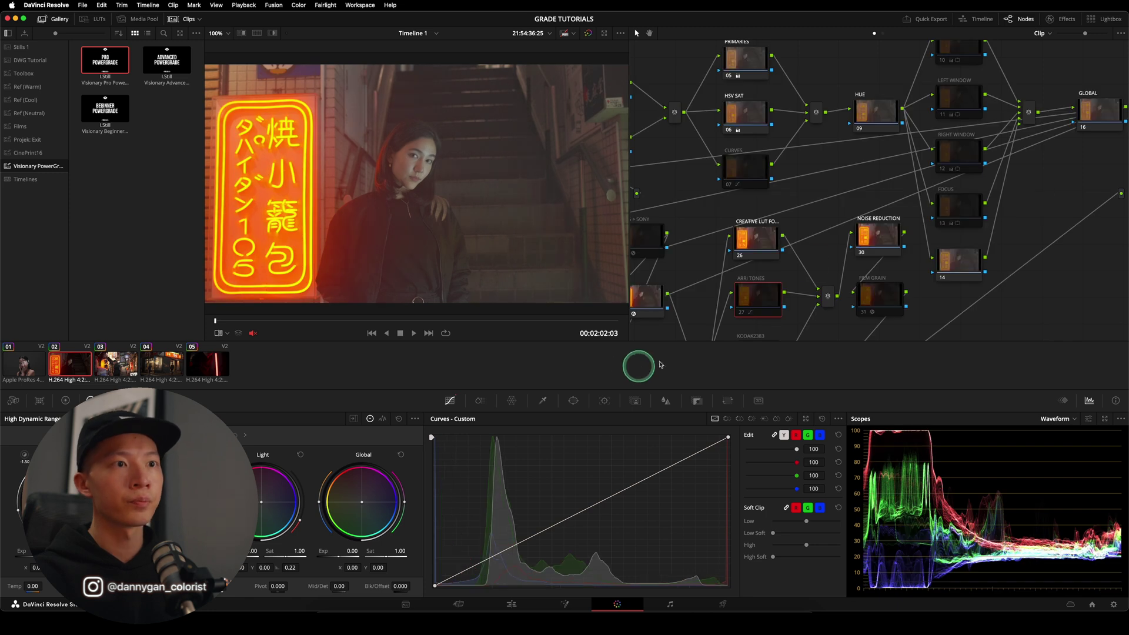
pyautogui.moveTo(1085, 33); pyautogui.dragTo(1009, 44)
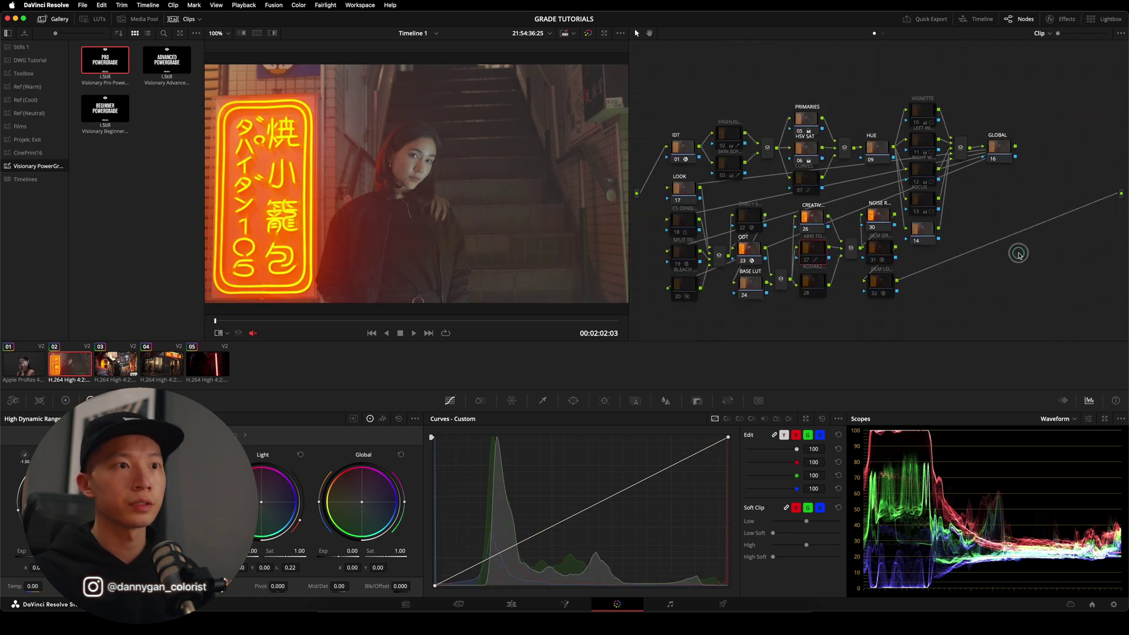
# Step: Examine the Color Space Transform settings of the ODT and DWG > Sony nodes, briefly enabling the latter, and close the effects settings
pyautogui.click(1062, 19)
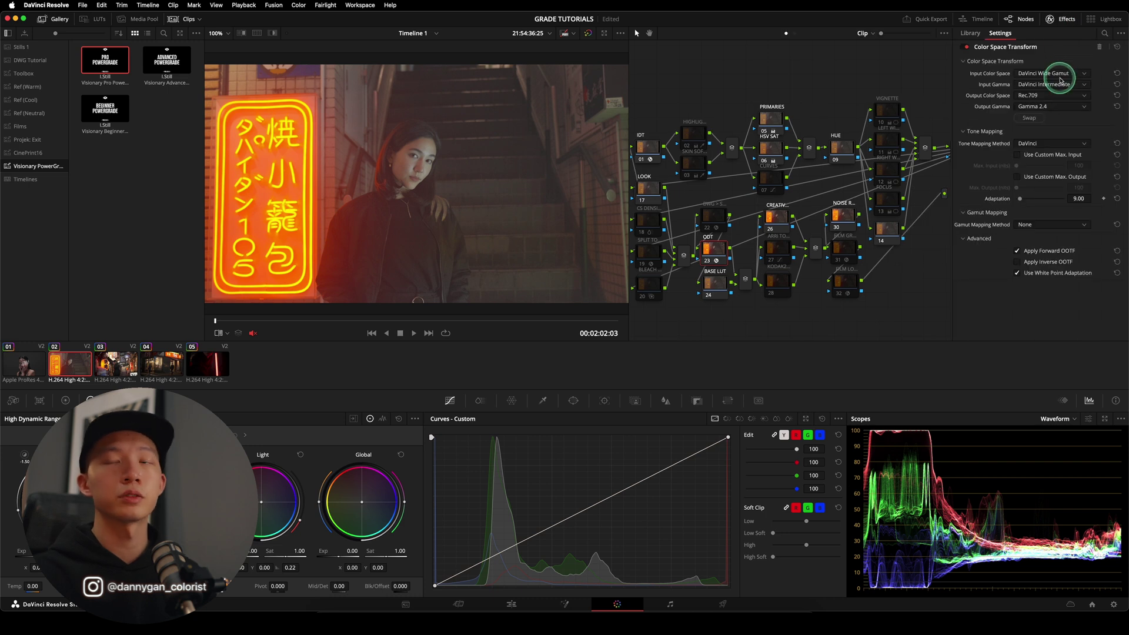
pyautogui.click(714, 216)
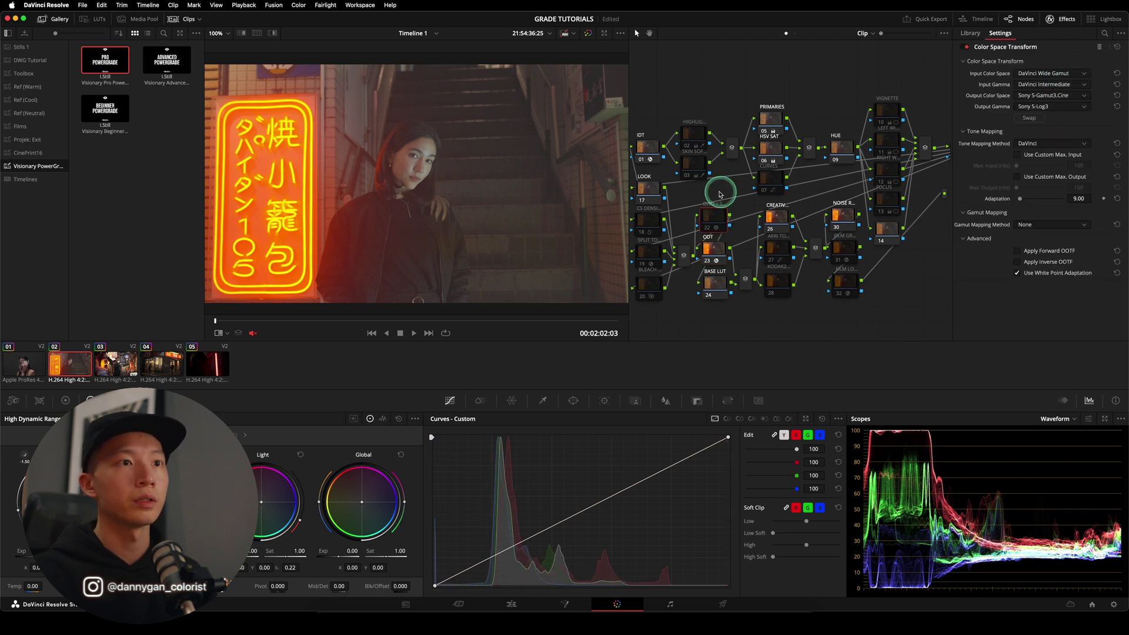
pyautogui.click(708, 229)
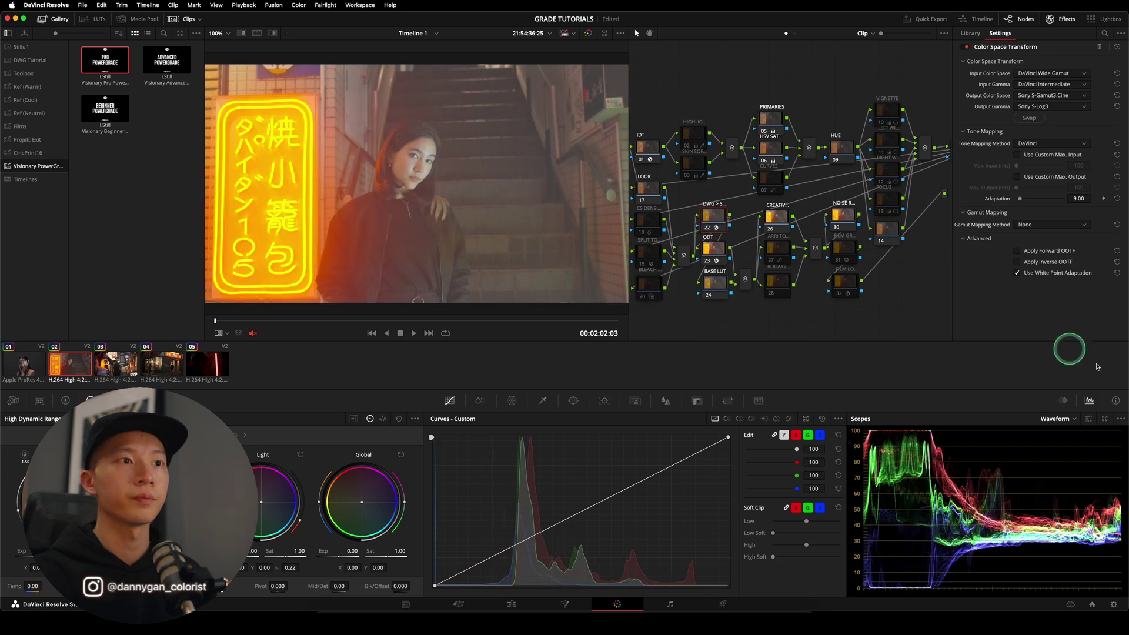
pyautogui.click(709, 229)
pyautogui.click(714, 252)
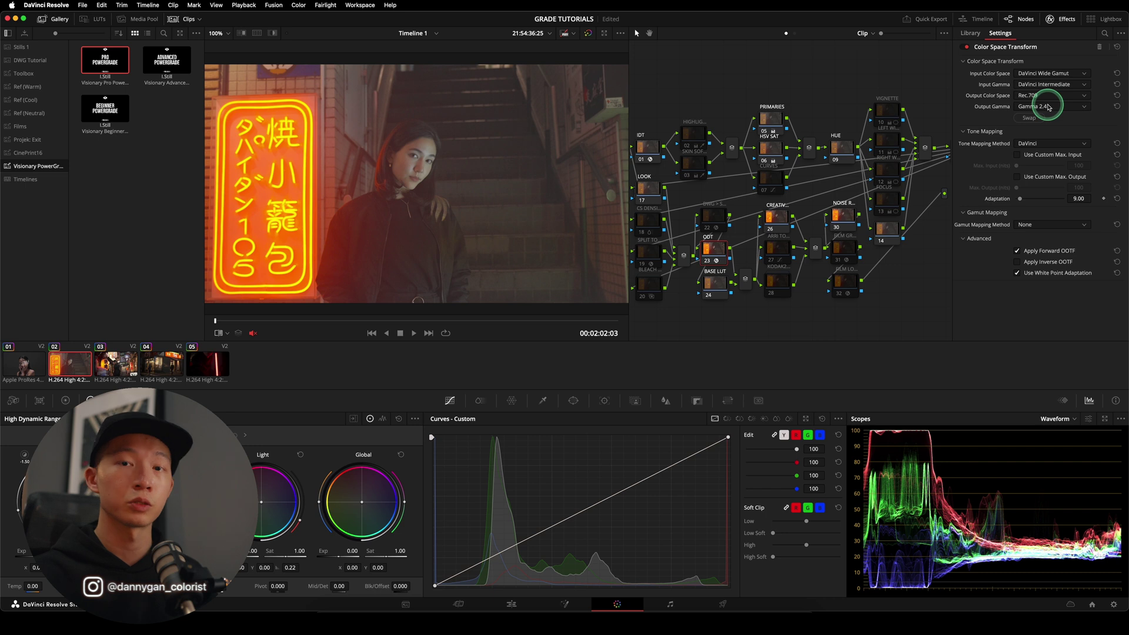
pyautogui.click(1064, 22)
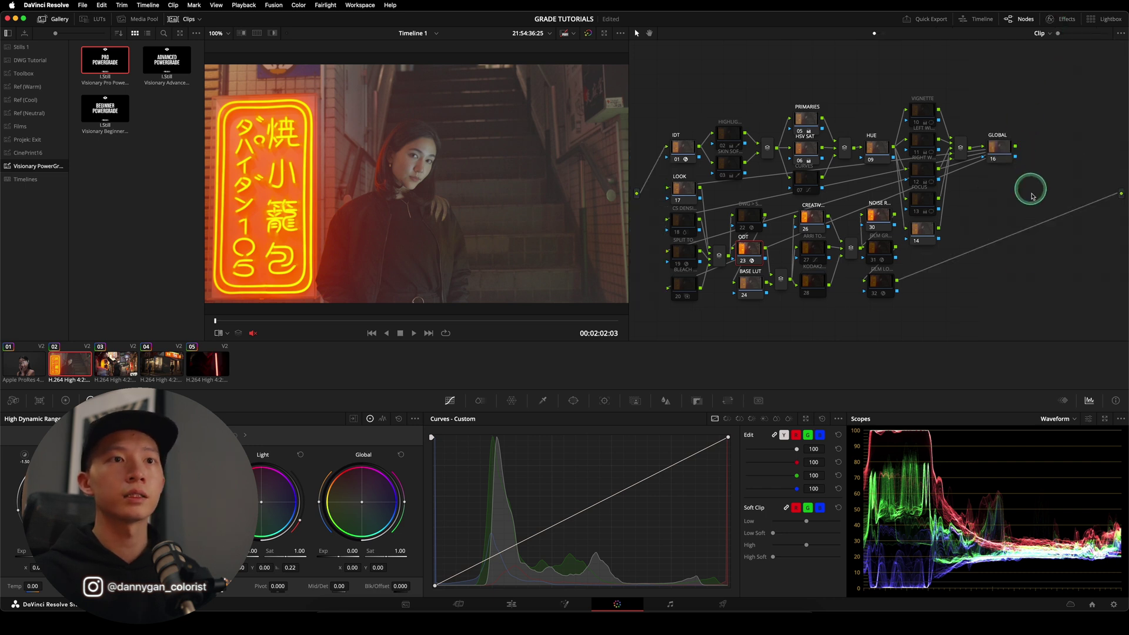